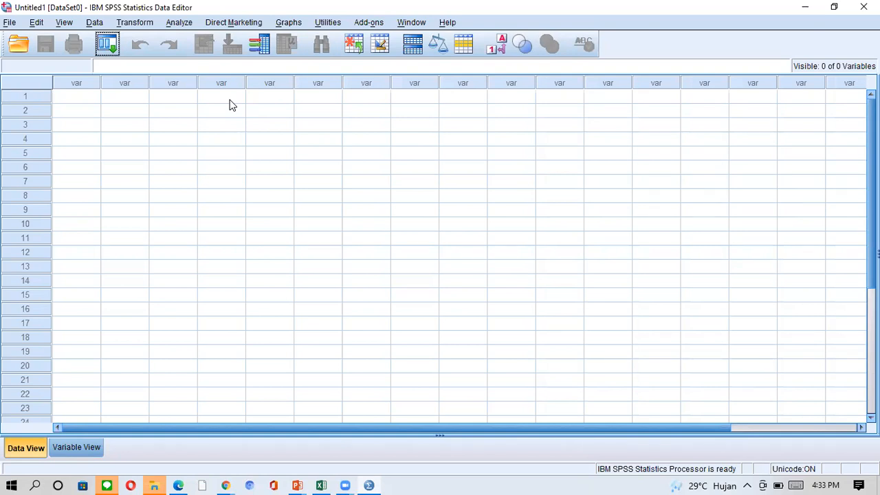
- Import the Excel workbook Data Sekunder (1).xlsx from the Downloads folder, reading variable names from the first row of Sheet1
left_click(10, 22)
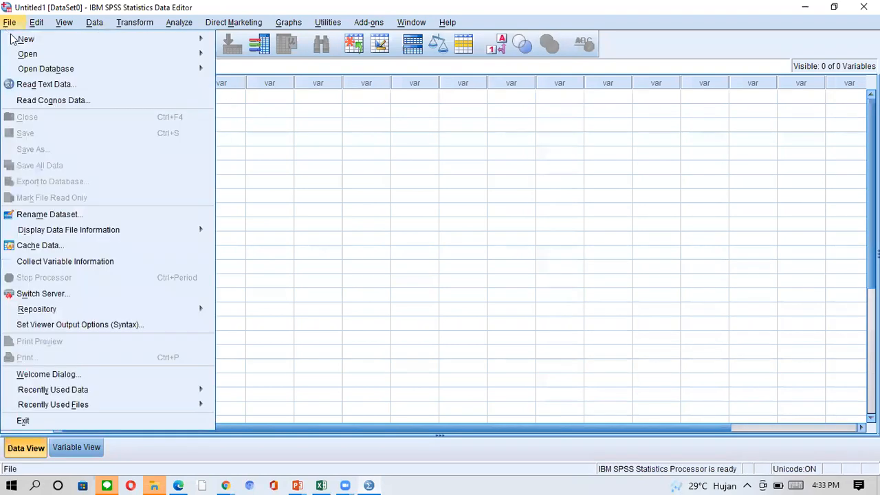
mouse_move(69, 56)
left_click(239, 58)
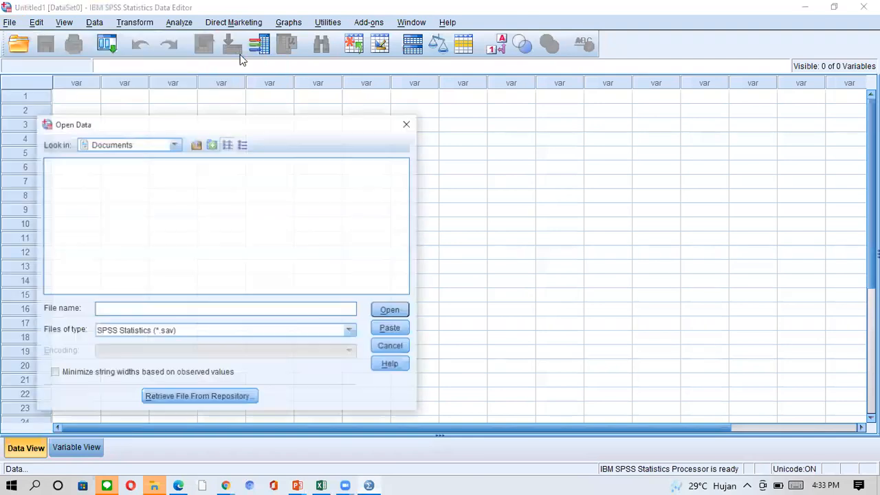
left_click(121, 333)
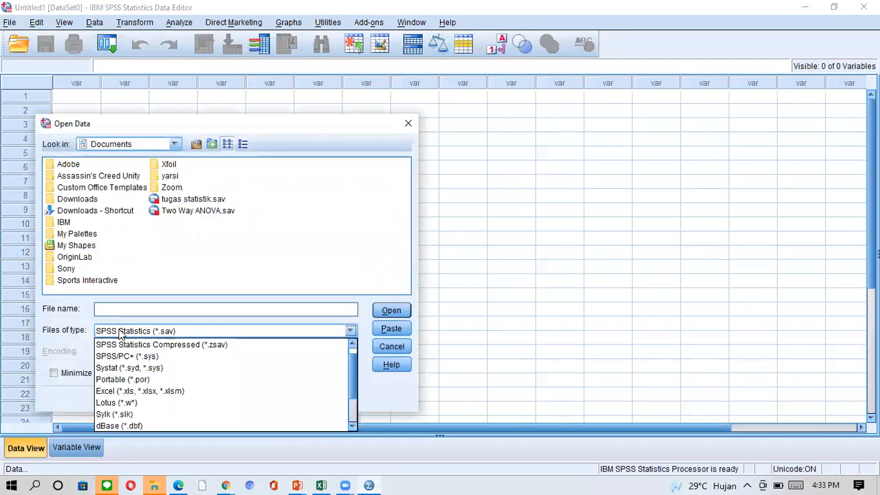
left_click(113, 391)
left_click(145, 143)
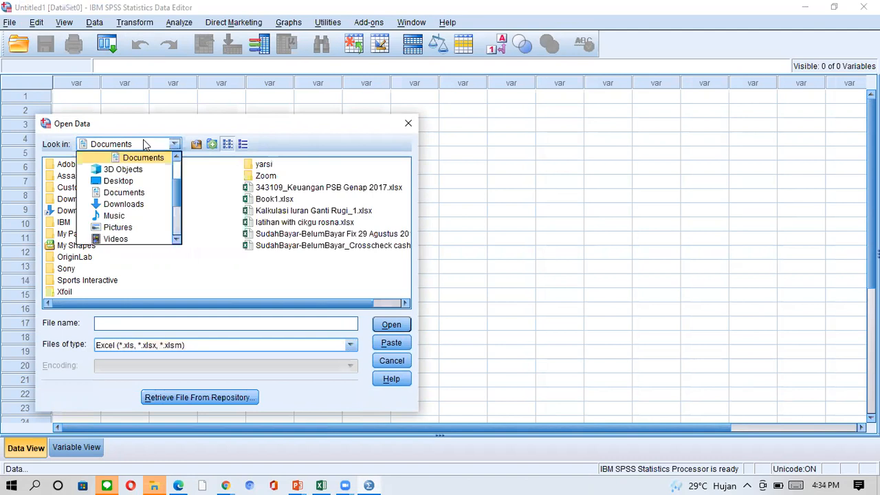
left_click(127, 203)
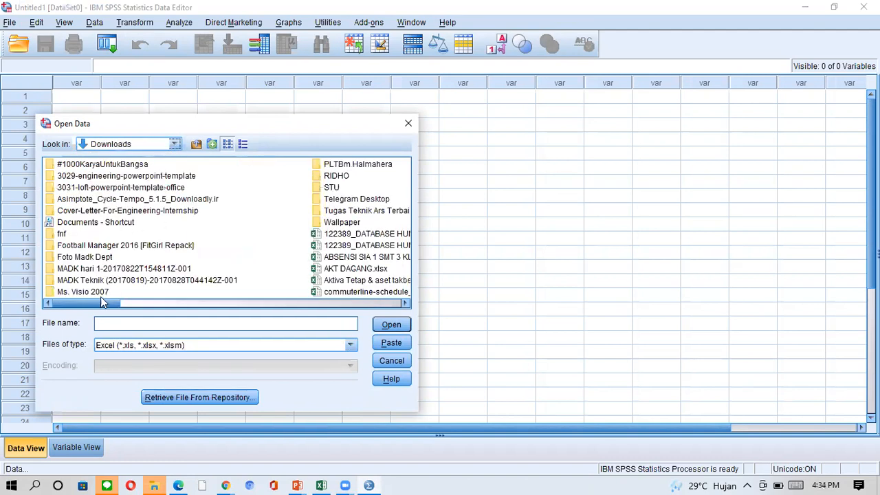
left_click_drag(107, 305, 184, 306)
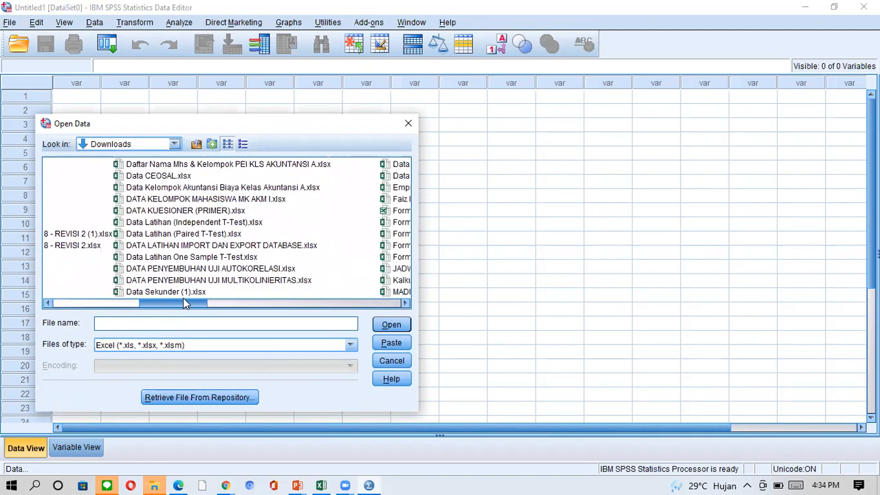
left_click(182, 293)
left_click(392, 325)
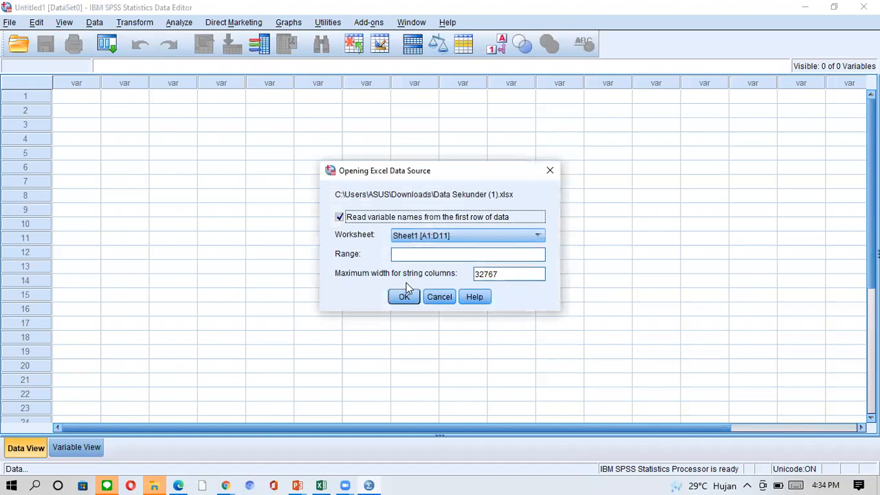
left_click(403, 297)
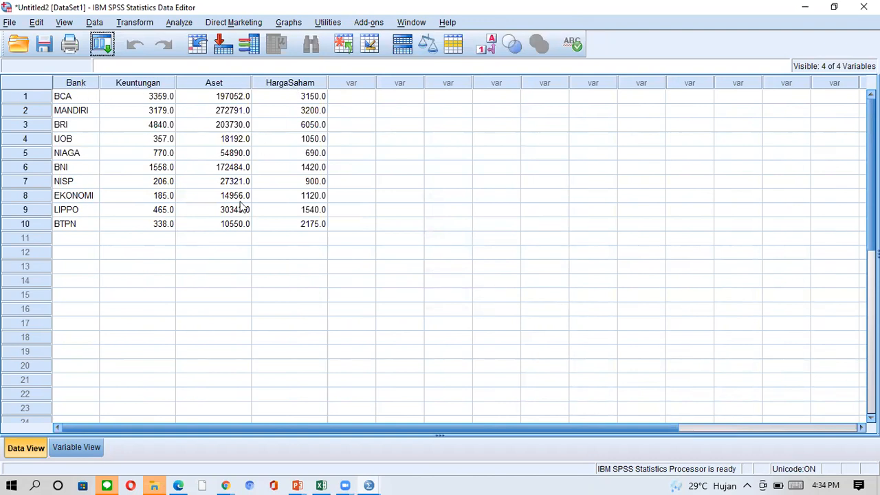
- Set the decimals of the Keuntungan, Aset and HargaSaham variables to 0 and return to the data
left_click(70, 448)
left_click(246, 98)
left_click(247, 97)
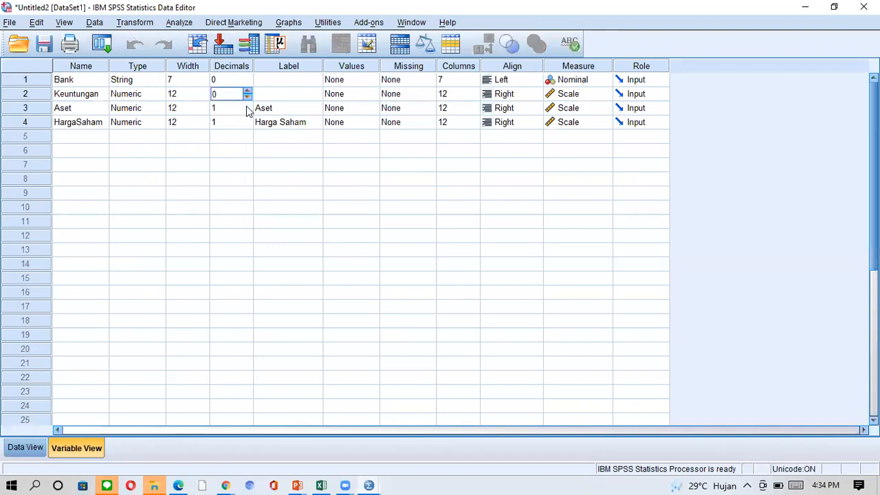
left_click(246, 108)
left_click(247, 111)
left_click(246, 122)
left_click(247, 125)
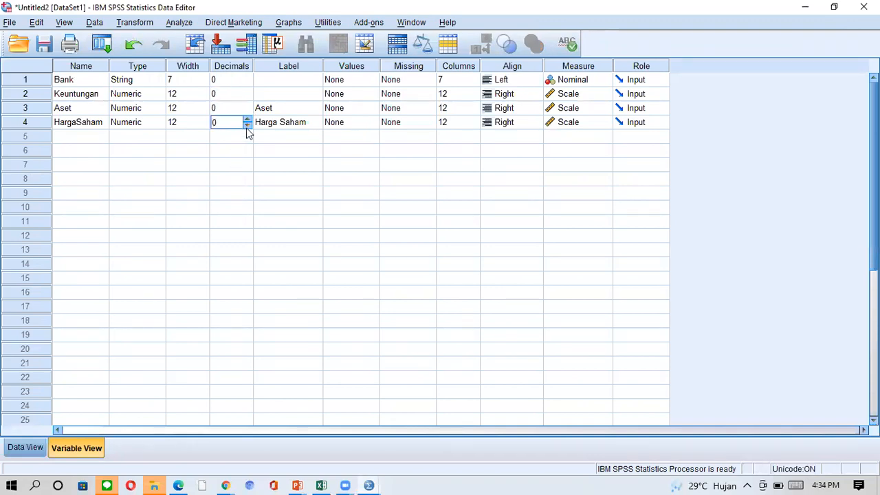
left_click(21, 454)
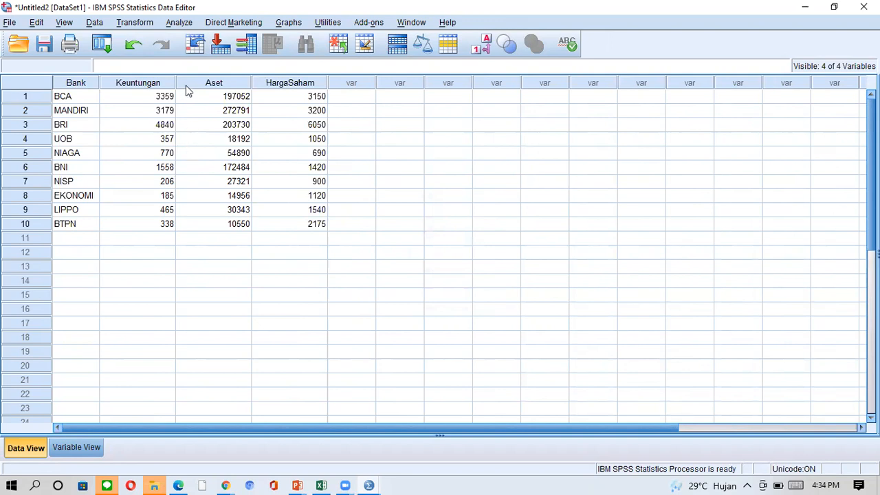
- Set up a linear regression with Keuntungan as the dependent variable and Aset and Harga Saham as independent variables
left_click(178, 22)
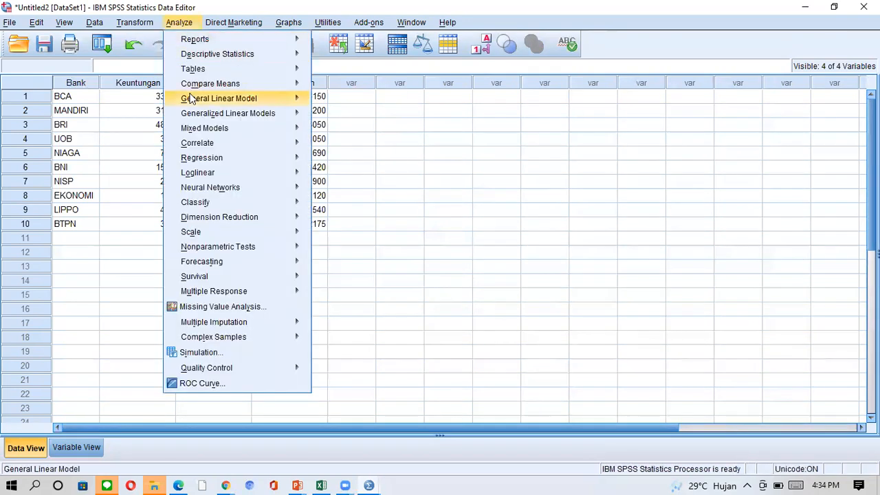
mouse_move(225, 160)
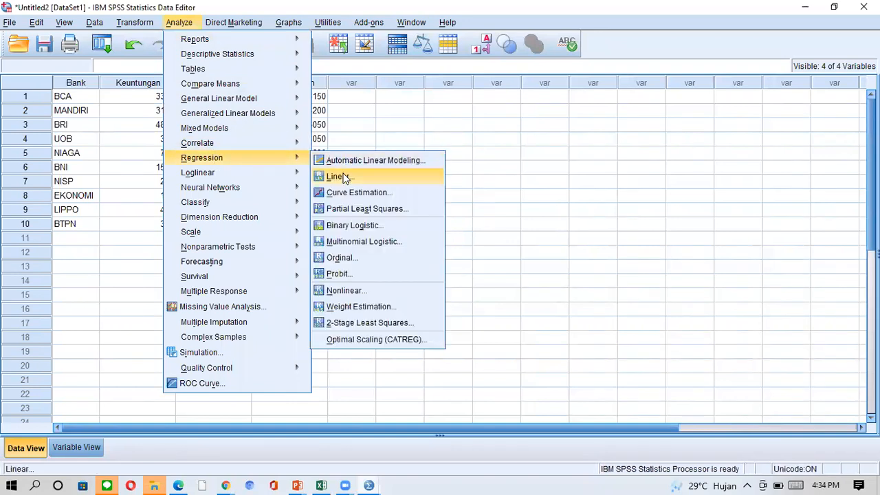
left_click(342, 176)
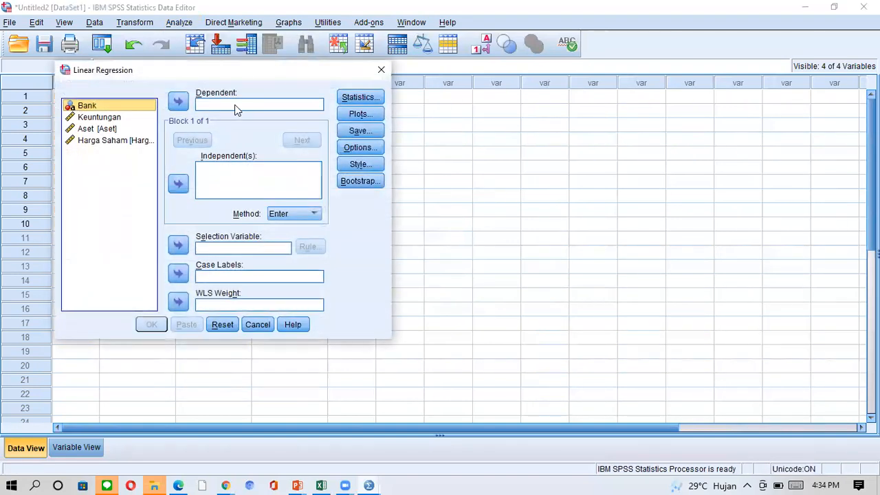
left_click(99, 117)
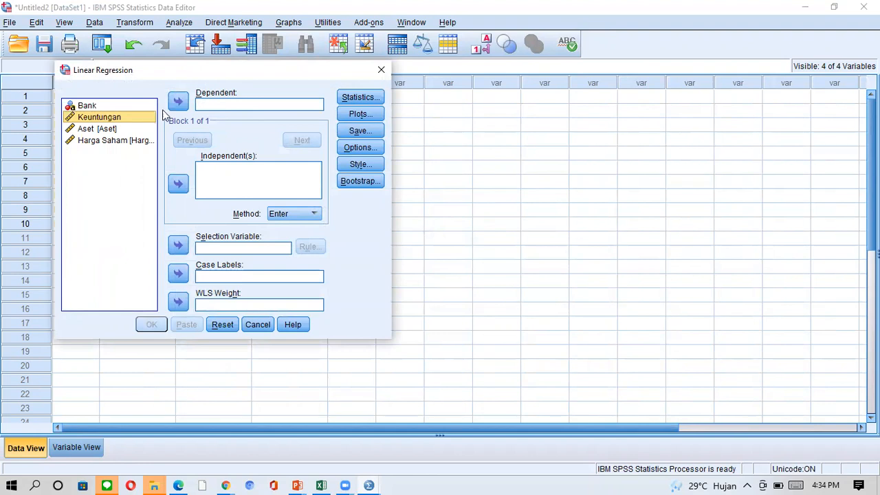
left_click(178, 101)
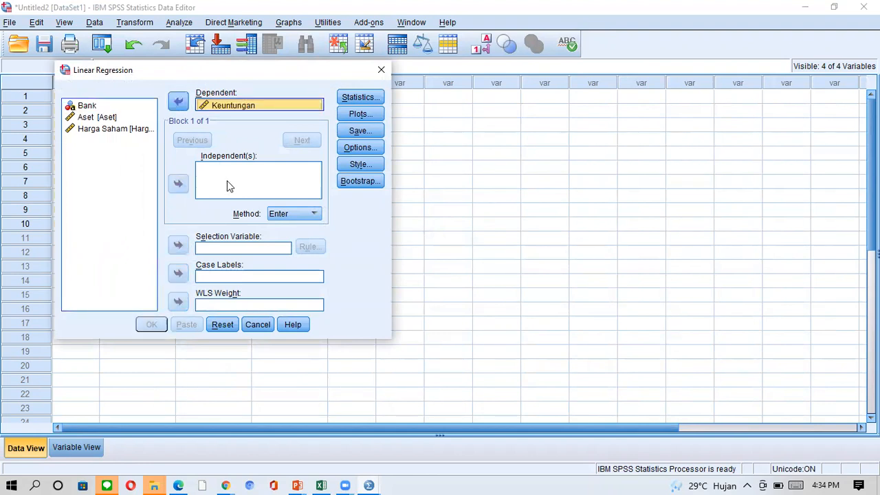
left_click(117, 117)
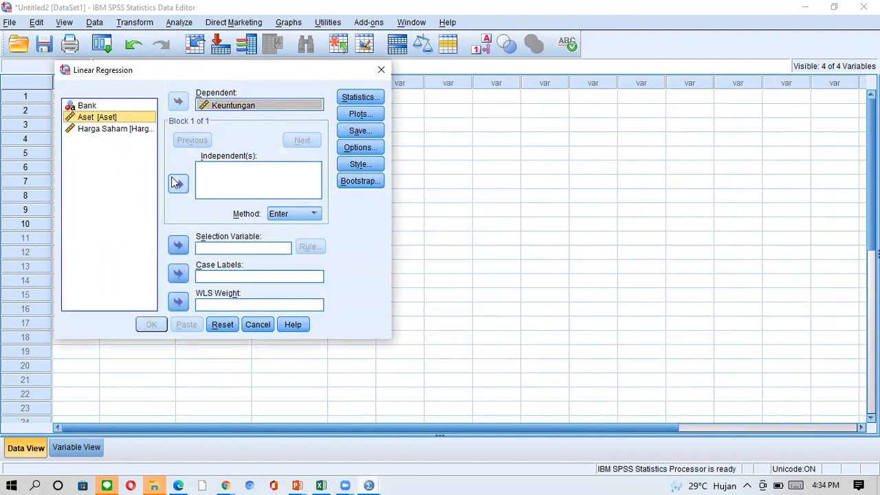
left_click(176, 183)
left_click(125, 131)
left_click(178, 184)
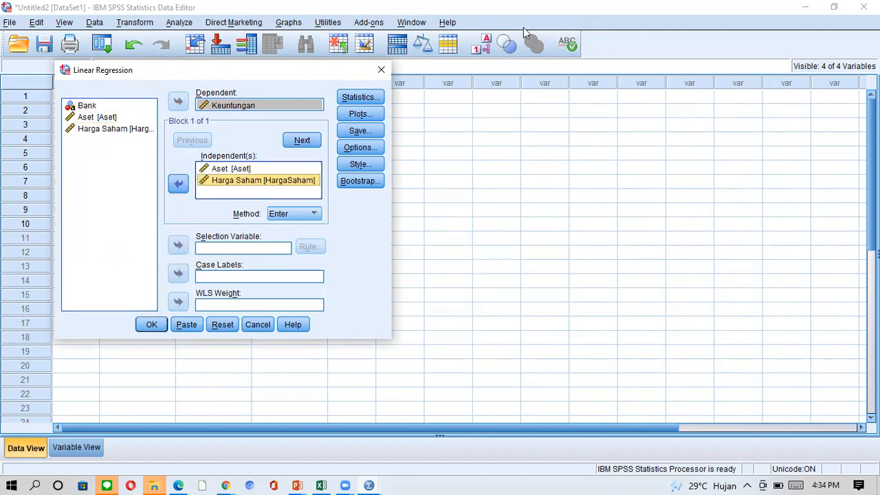
- Add collinearity diagnostics to the regression statistics
left_click(360, 97)
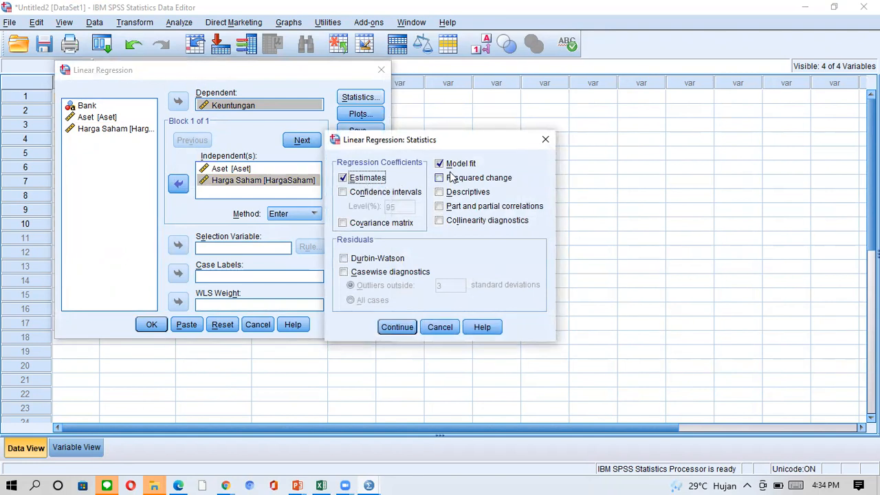
left_click(441, 223)
left_click(397, 328)
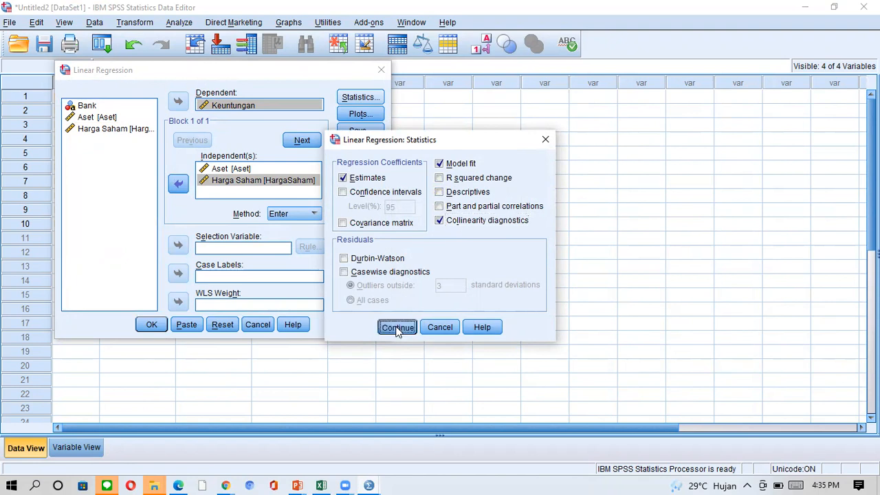
- Add a regression scatterplot with *SRESID on the Y axis and *ZPRED on the X axis
left_click(356, 115)
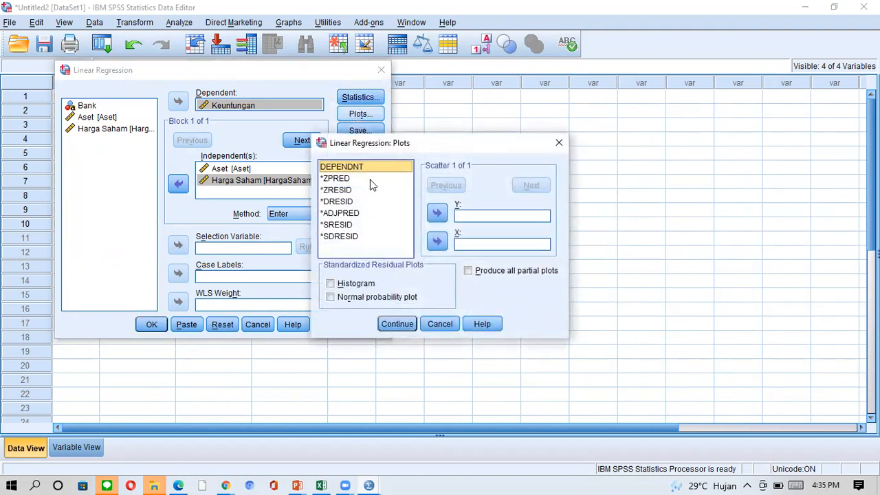
left_click(344, 226)
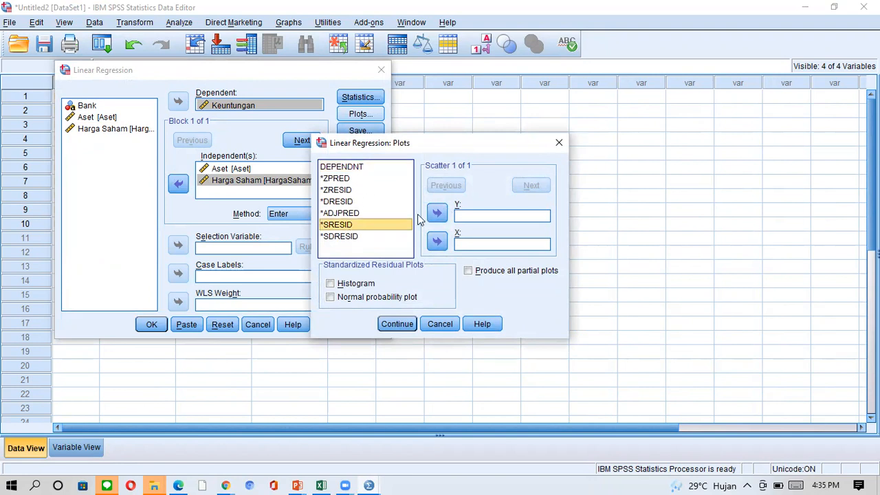
left_click(433, 214)
left_click(367, 180)
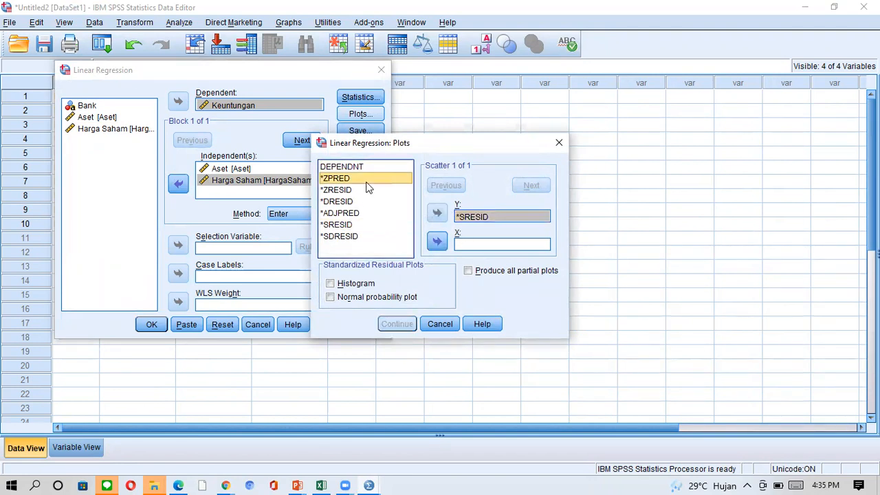
left_click(438, 242)
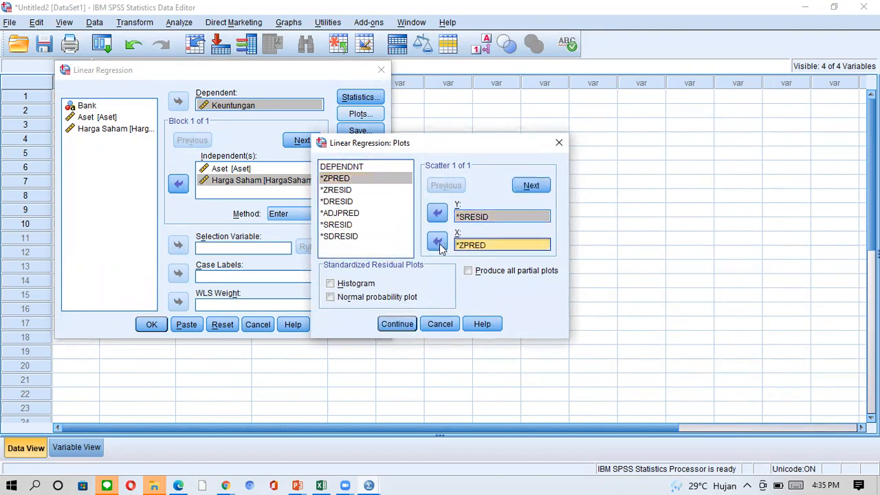
left_click(399, 324)
- Save the unstandardized residuals as a variable, run the regression, and return to the data set
left_click(351, 130)
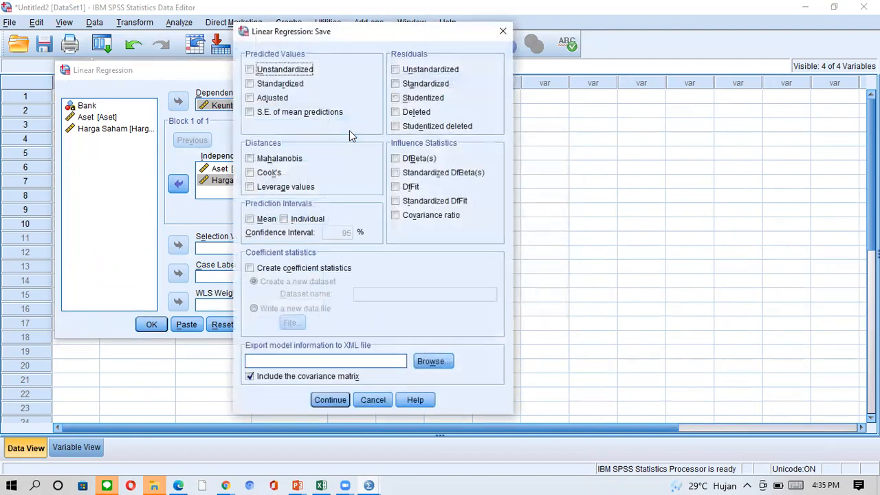
left_click(395, 72)
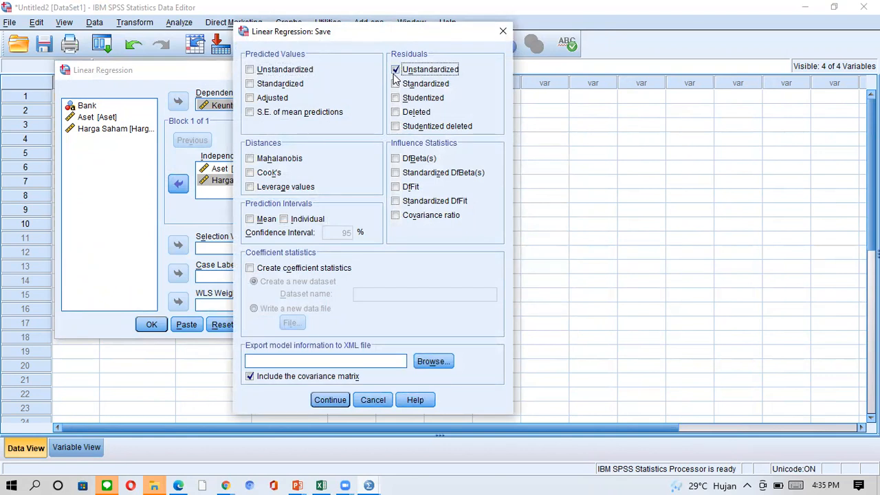
left_click(330, 401)
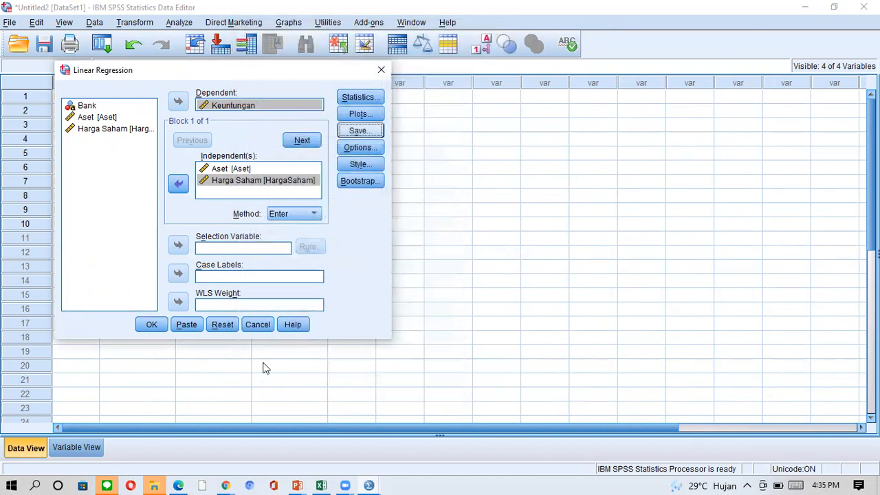
left_click(153, 327)
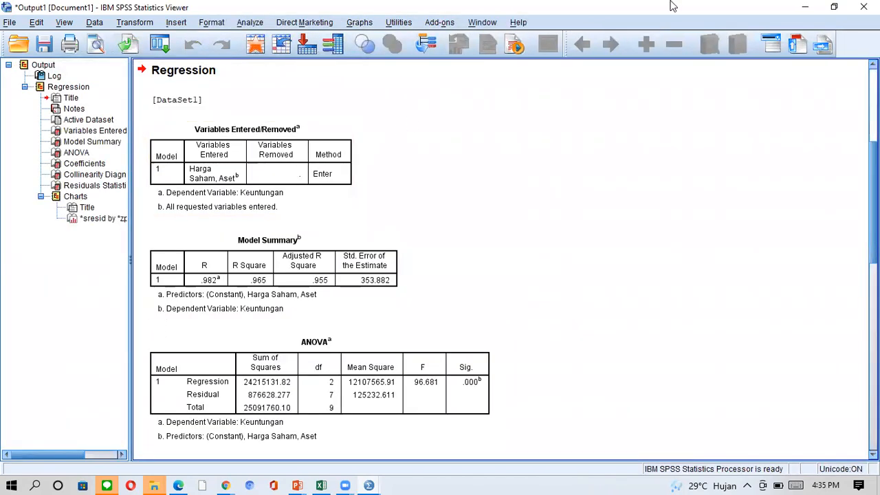
left_click(805, 7)
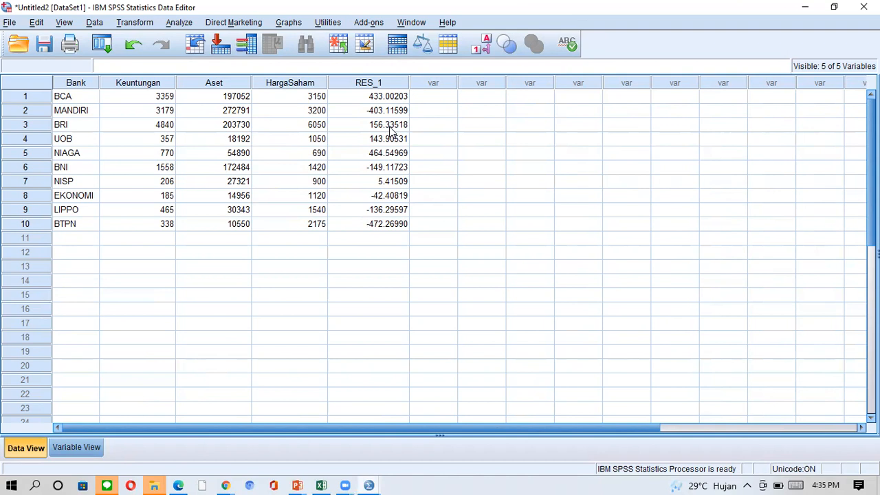
- Run a nonparametric Runs Test on the unstandardized residual with the median as cut point, and enlarge the output window
left_click(180, 23)
mouse_move(212, 252)
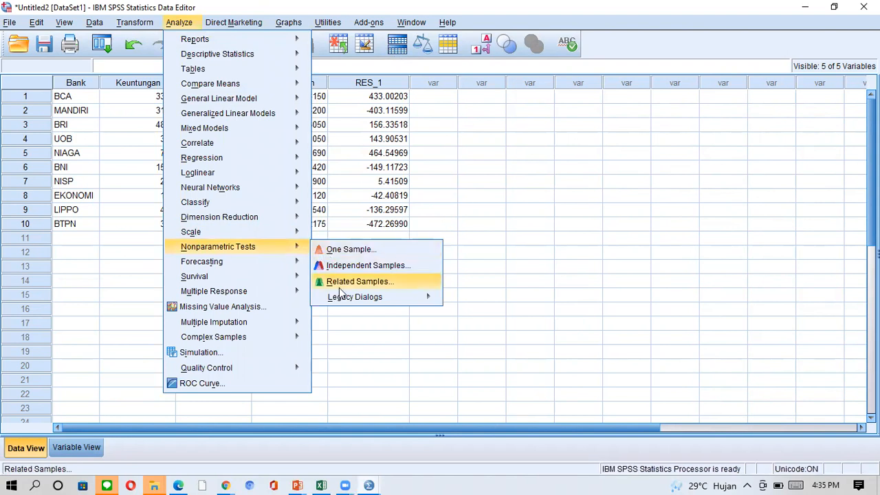
mouse_move(345, 299)
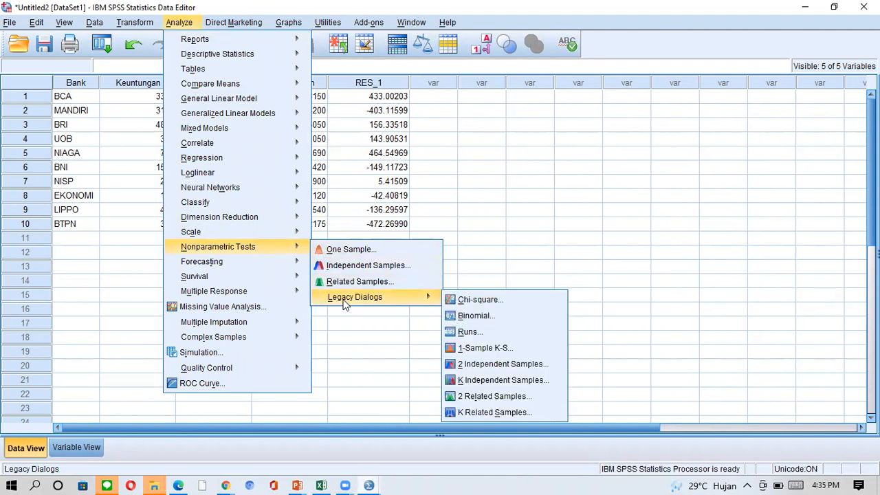
left_click(491, 331)
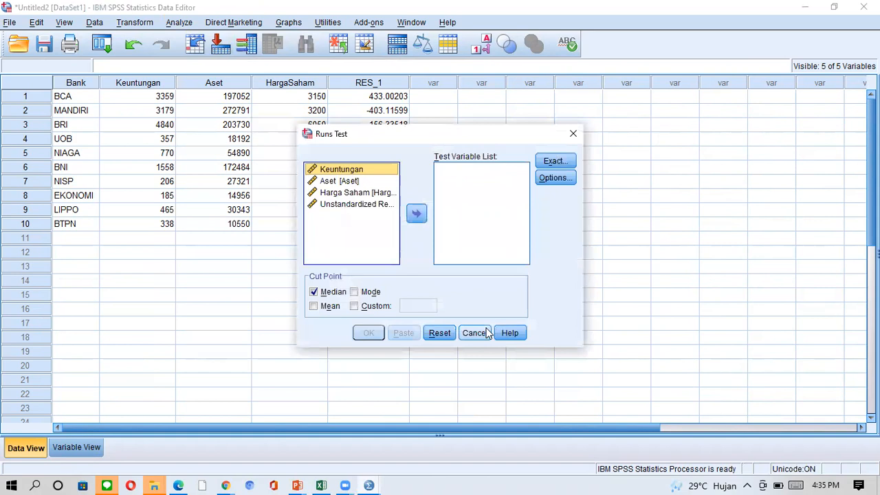
left_click(380, 204)
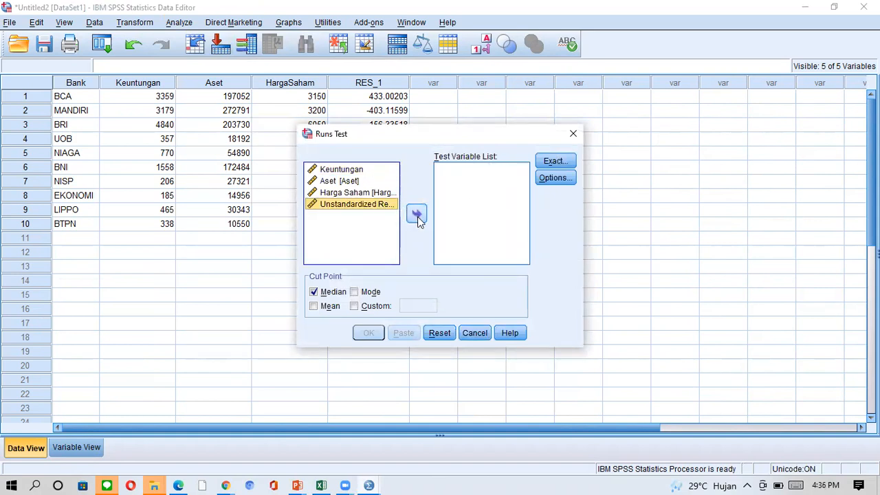
left_click(416, 214)
left_click(369, 333)
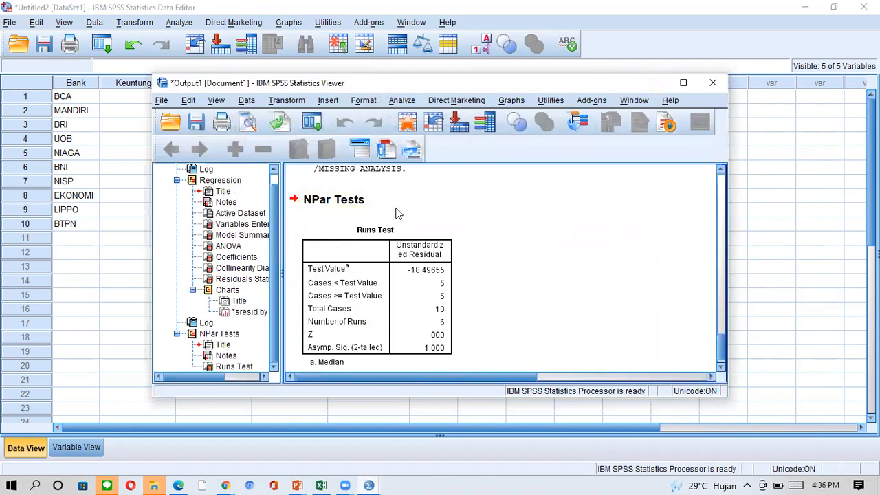
left_click(684, 83)
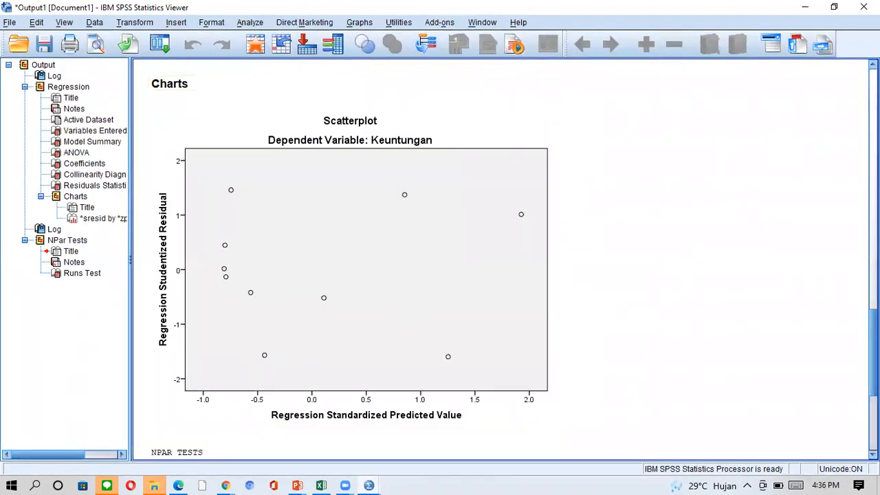
- Return to the data set, rerun the linear regression with the Durbin-Watson residual statistic added, and enlarge the output window
scroll(412, 344, "down", 5)
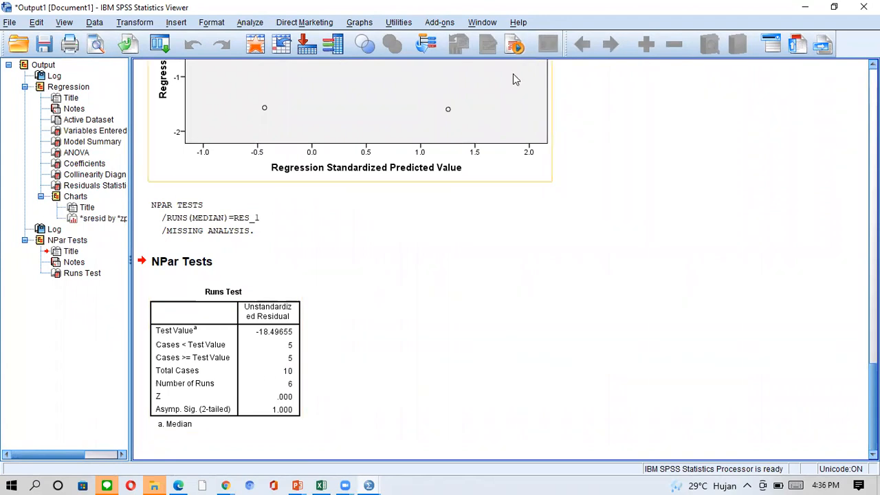
left_click(803, 8)
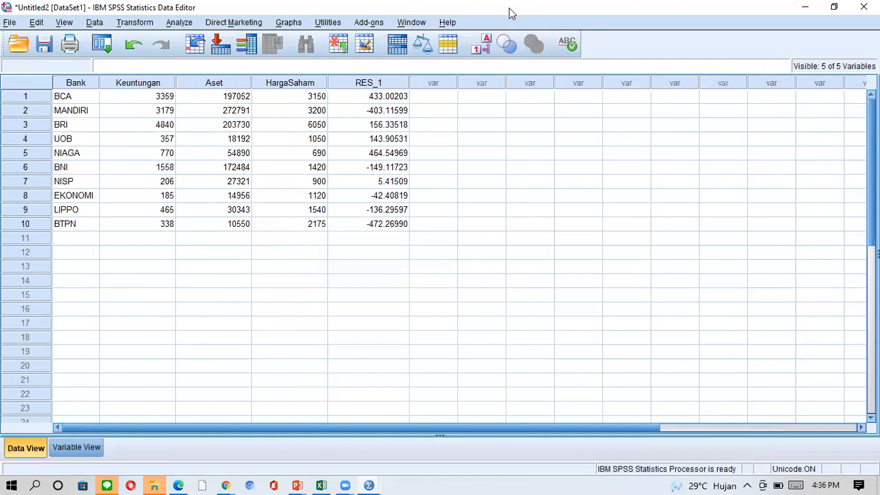
left_click(178, 22)
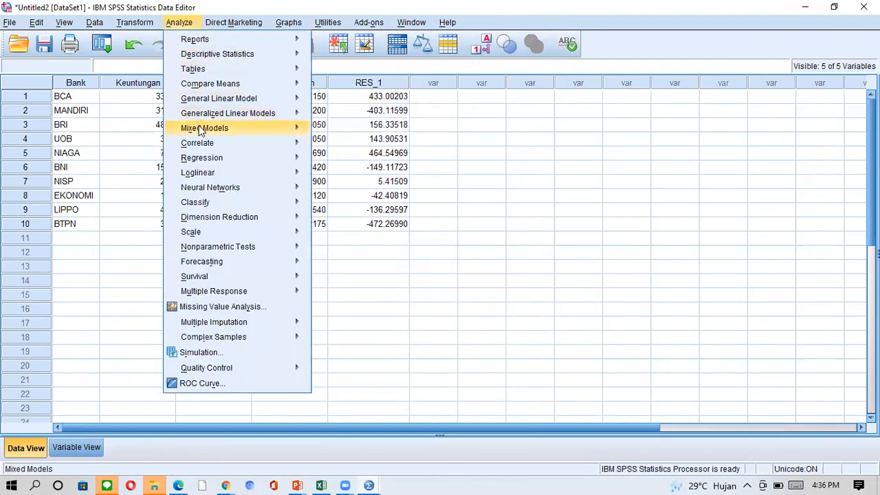
mouse_move(299, 160)
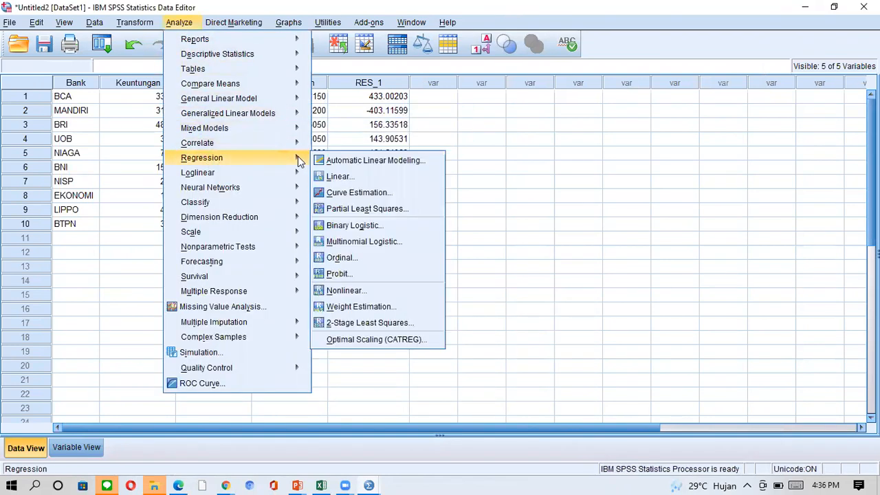
left_click(339, 176)
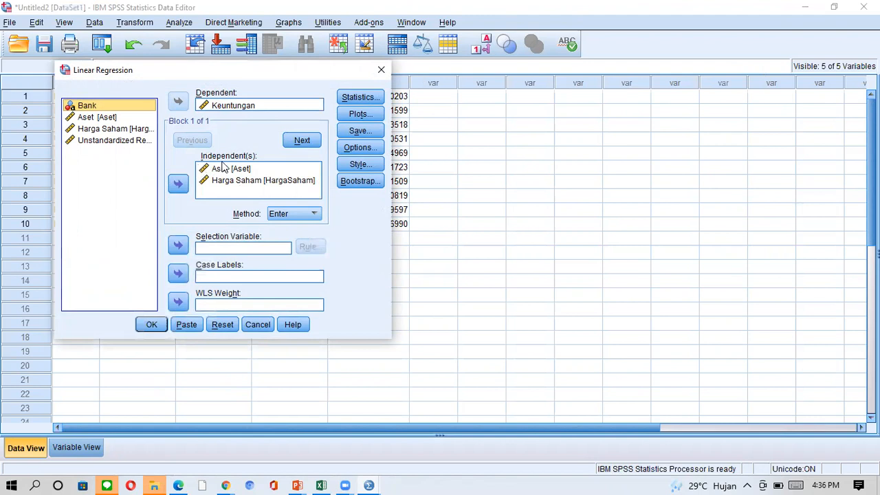
left_click(343, 98)
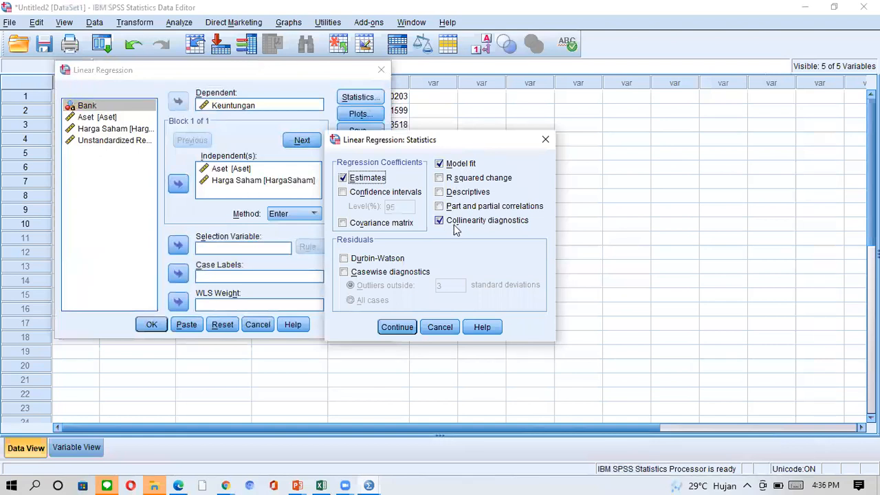
left_click(344, 259)
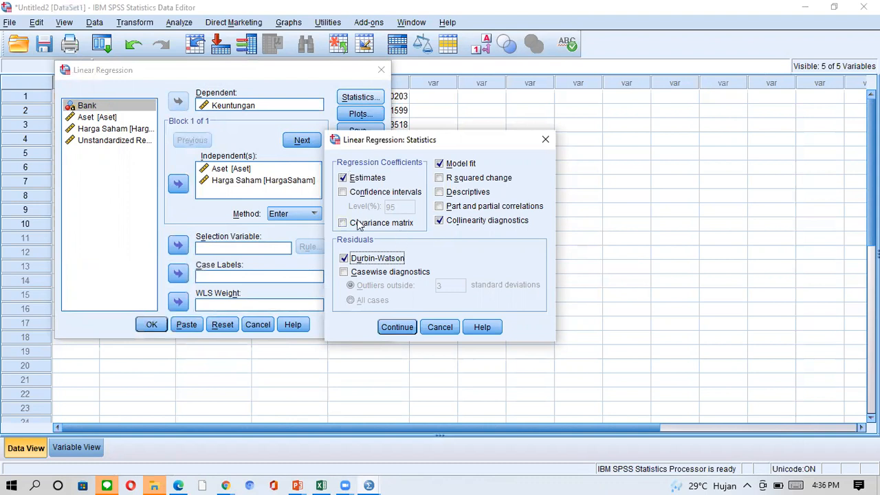
left_click(396, 326)
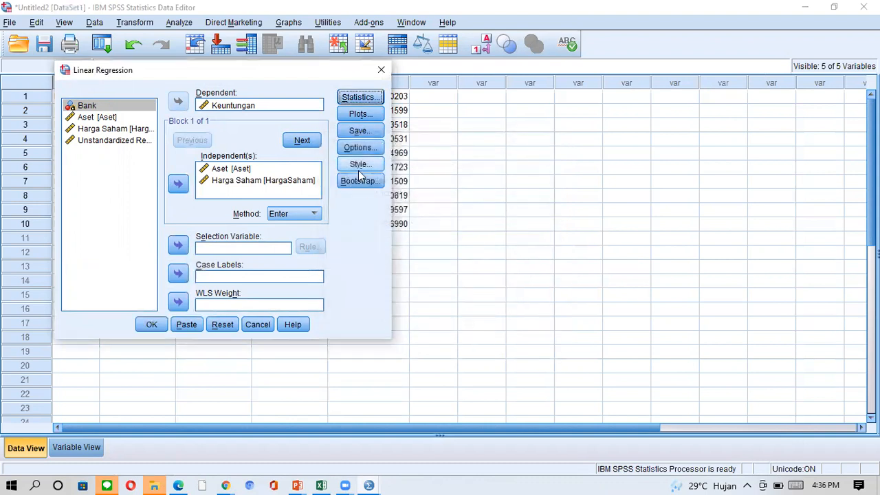
left_click(155, 324)
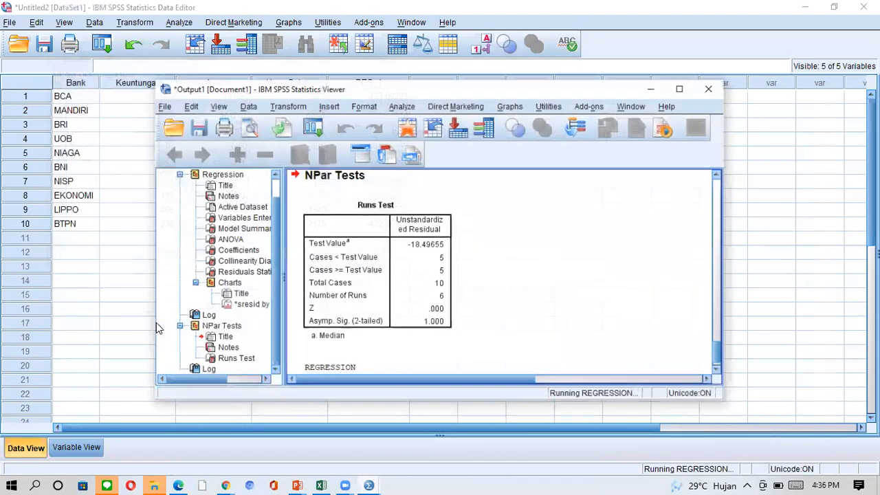
left_click(681, 82)
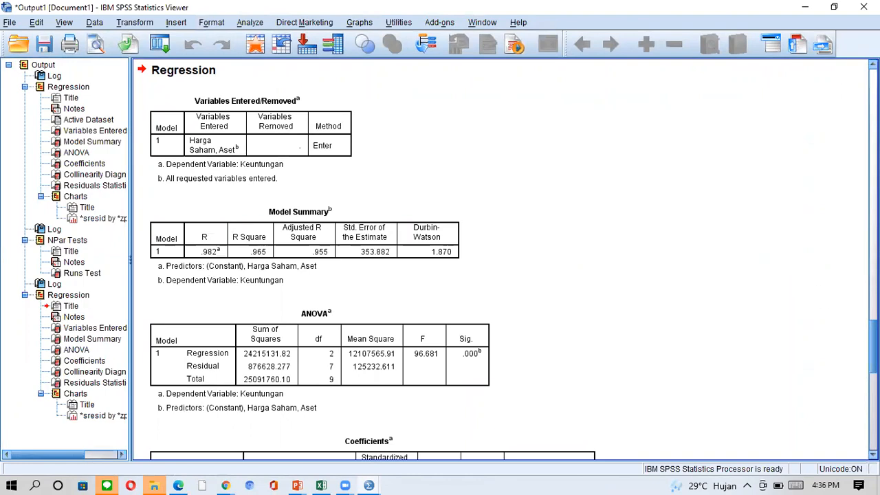
- Examine the Runs Test table and the Durbin-Watson value in the new regression's Model Summary
scroll(502, 261, "up", 10)
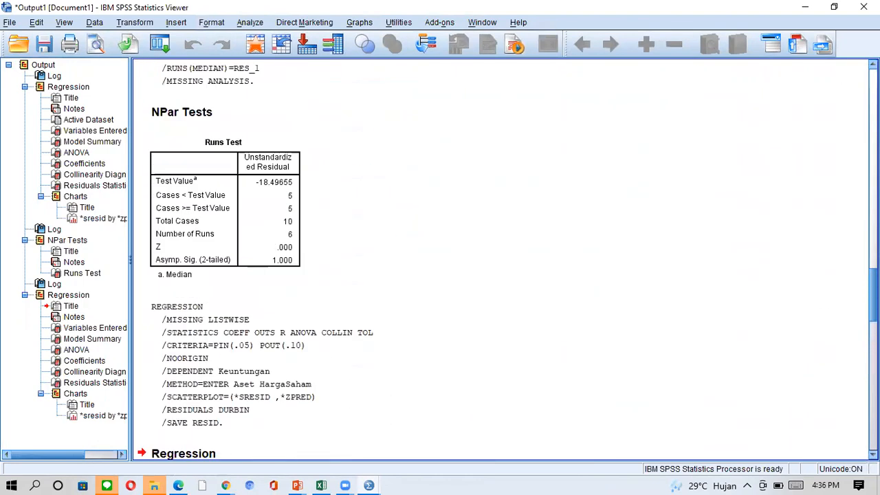
scroll(502, 262, "down", 2)
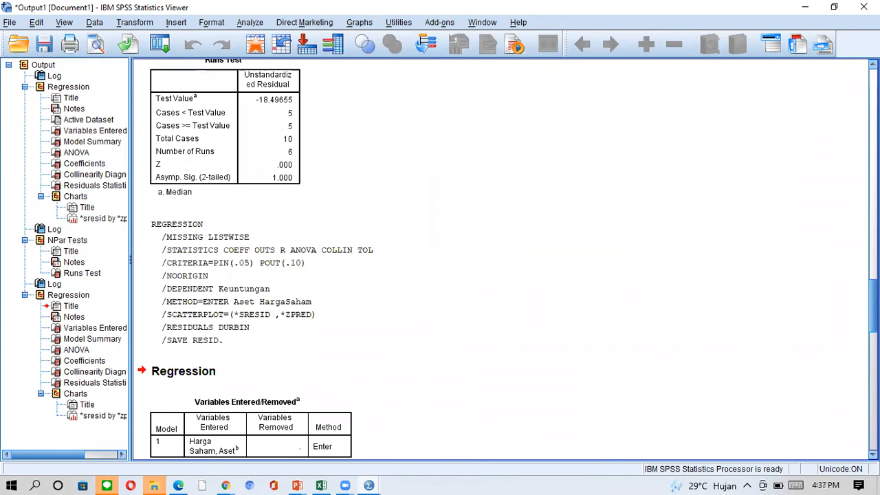
scroll(518, 227, "up", 9)
scroll(518, 228, "down", 6)
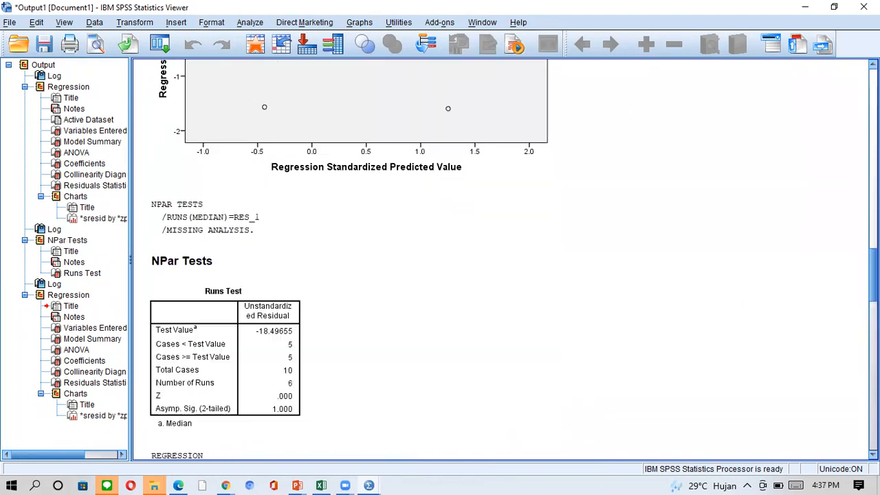
left_click(237, 249)
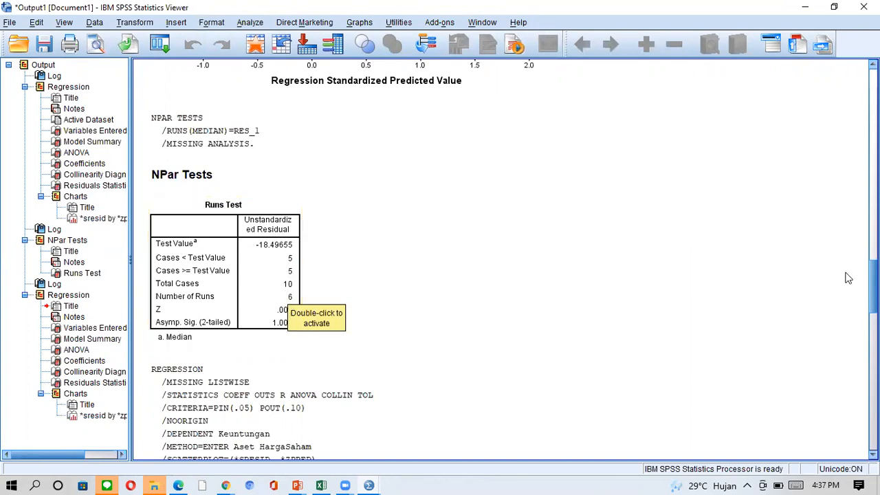
scroll(871, 282, "down", 3)
scroll(502, 258, "down", 8)
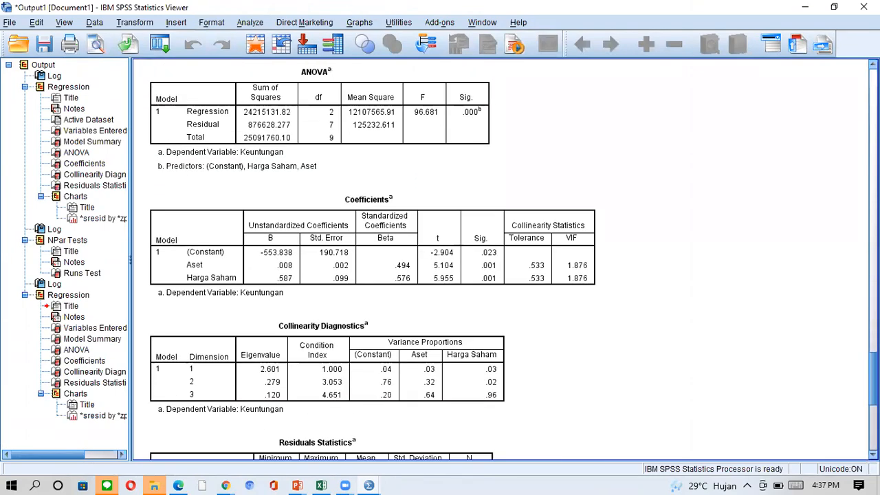
scroll(508, 261, "down", 5)
scroll(509, 262, "up", 9)
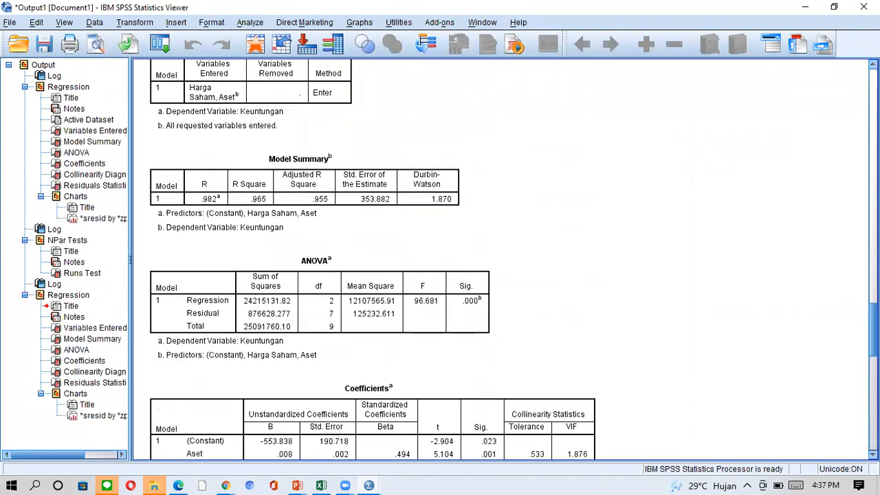
scroll(550, 273, "up", 3)
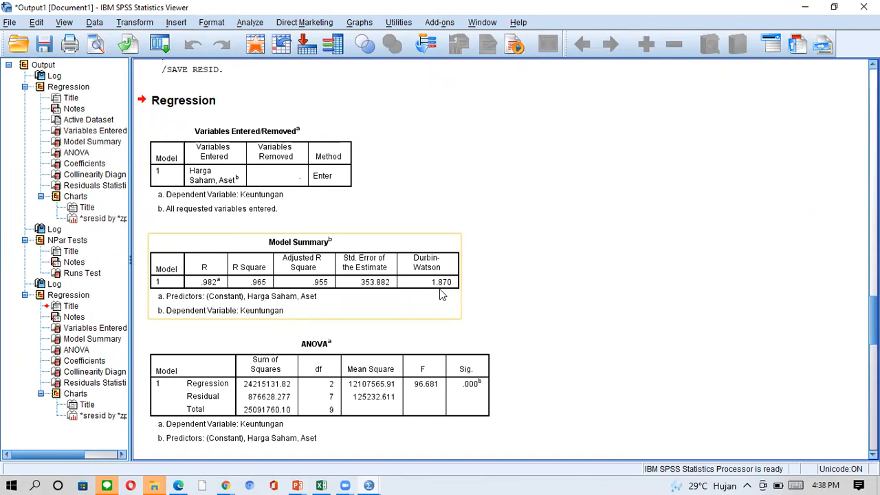
- Switch to the Durbin-Watson table PDF in Edge and highlight k=2, n=10, and their dL and dU values 0.6972 and 1.6413
left_click(178, 484)
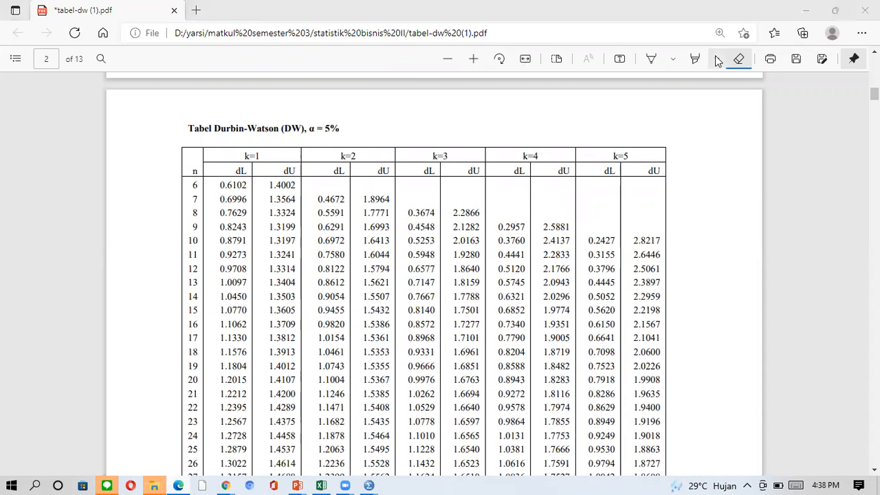
left_click(694, 59)
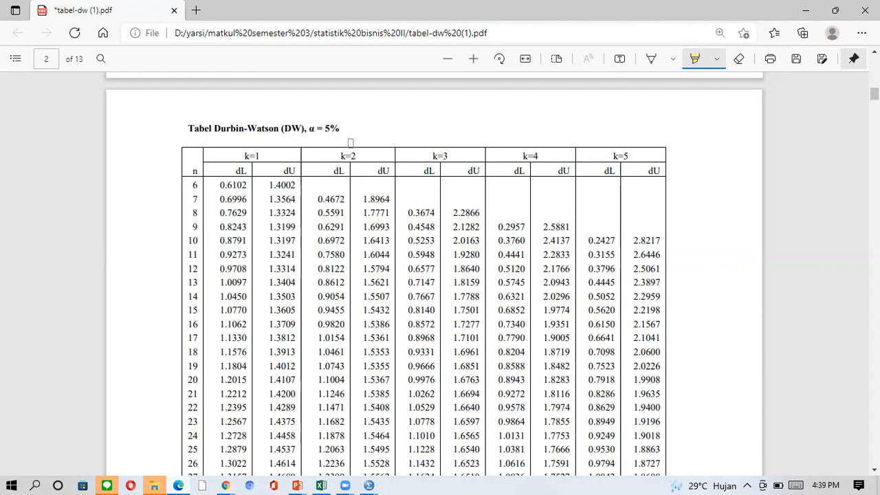
left_click_drag(338, 156, 356, 154)
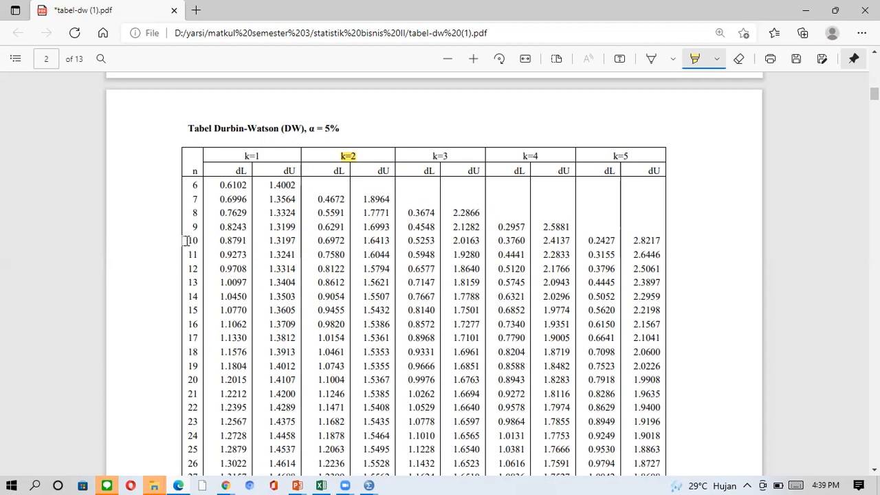
left_click_drag(186, 241, 202, 241)
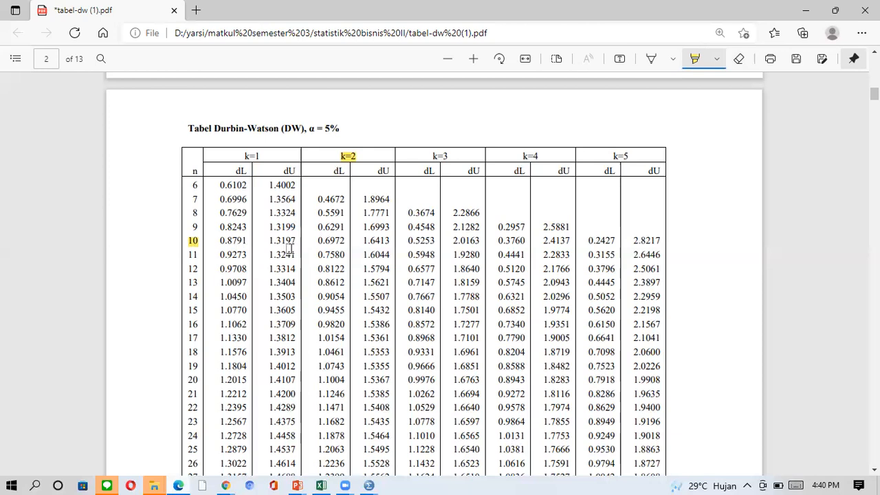
left_click_drag(319, 241, 390, 241)
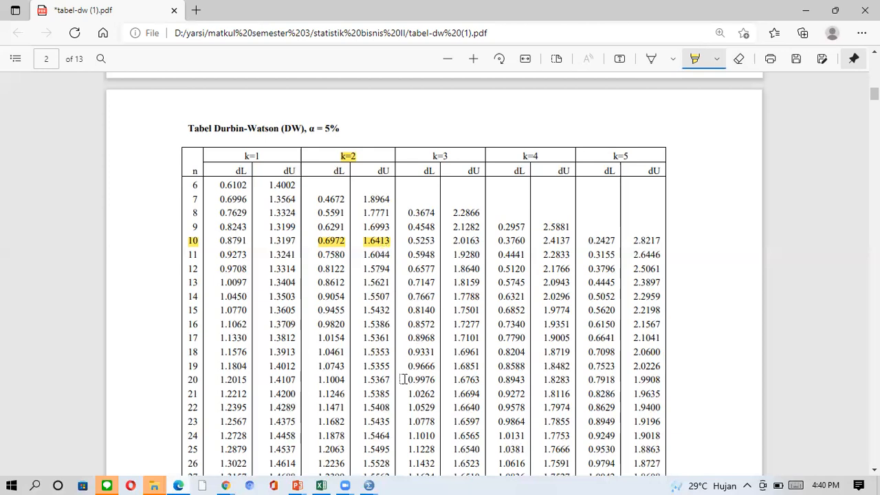
- Switch to the blank Excel workbook and enter n=10, k=2 and dl=0.6972 in cells E4 to E6
left_click(326, 480)
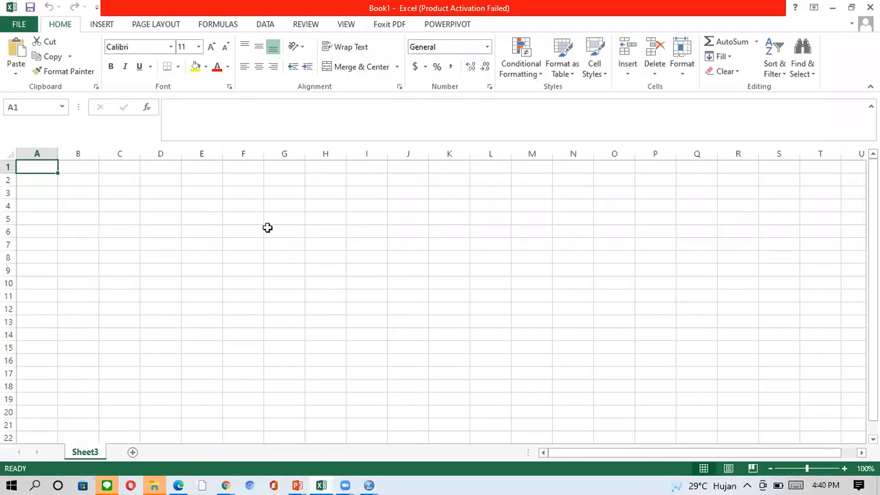
left_click(215, 207)
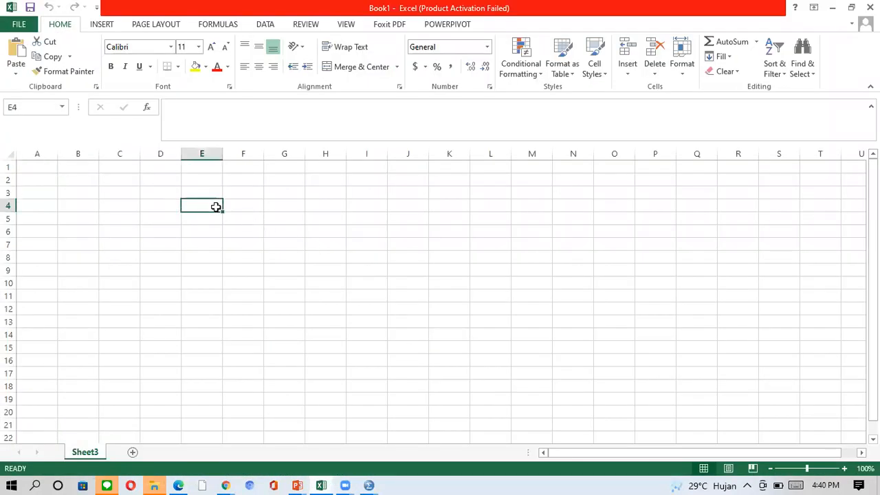
type("n=10")
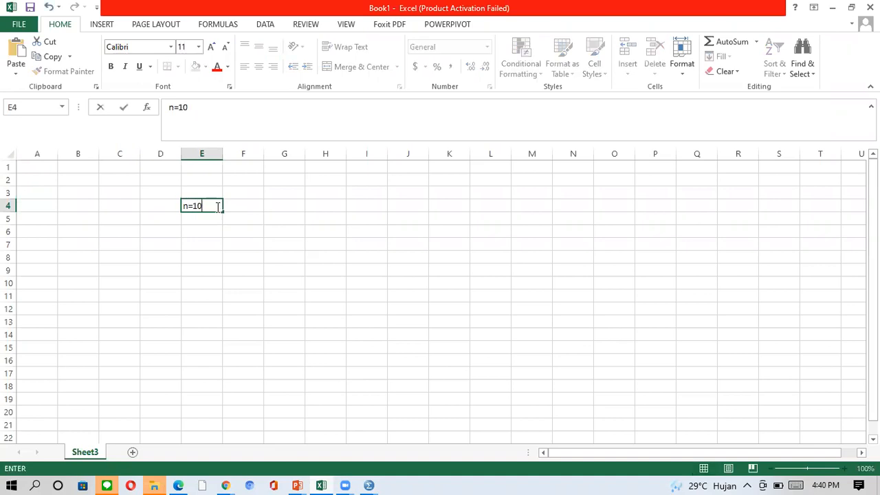
key("Return")
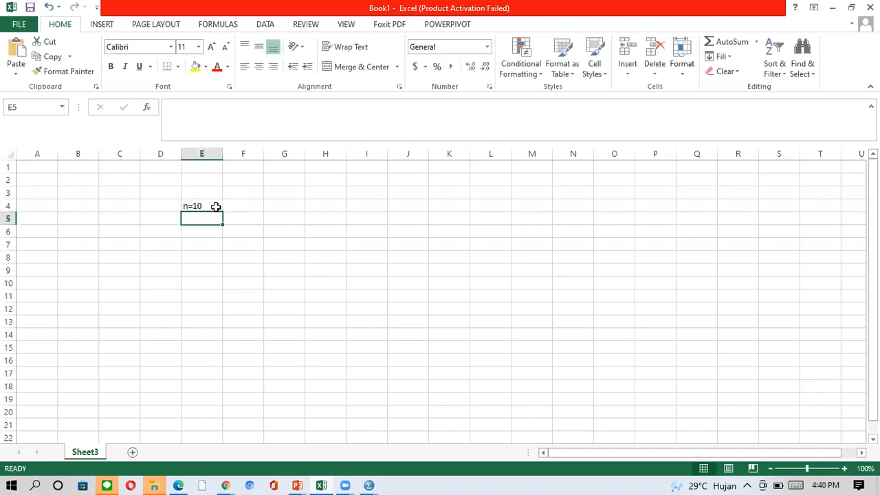
type("k=2")
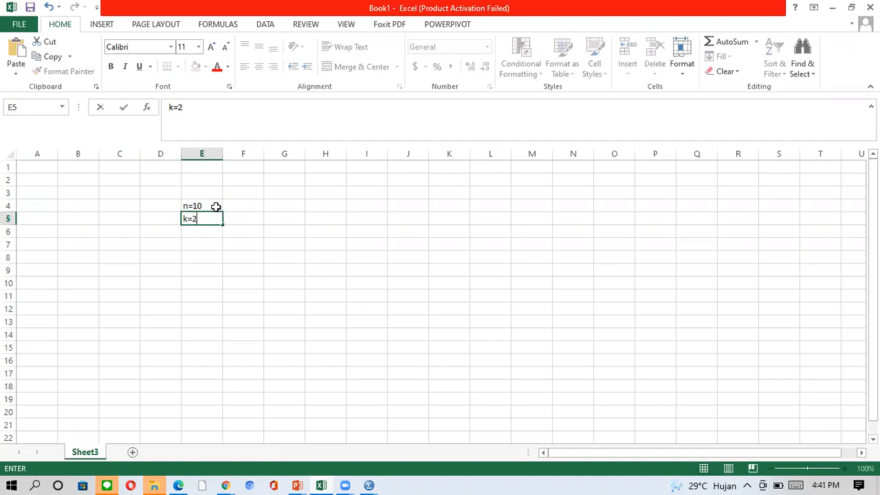
key("Return")
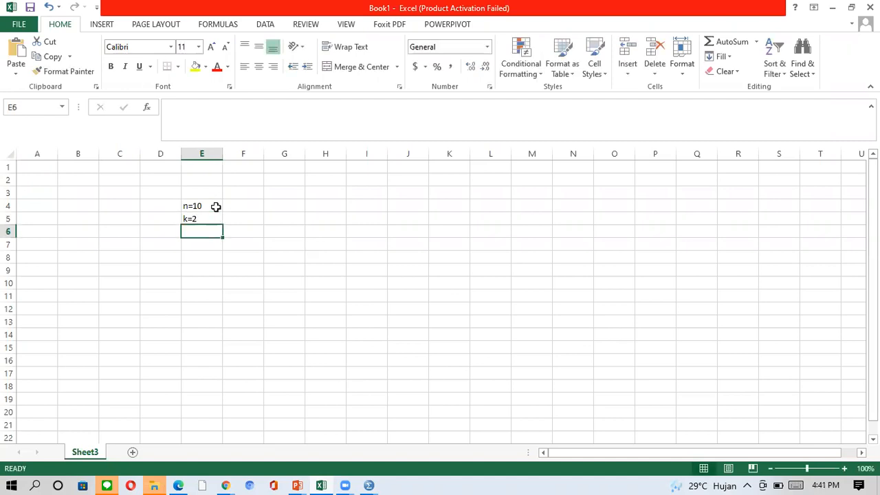
type("d")
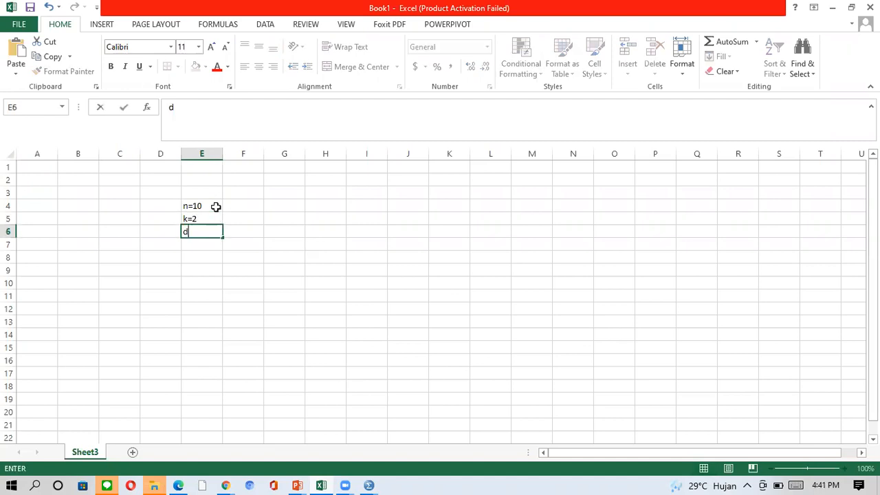
type("l=0.6972")
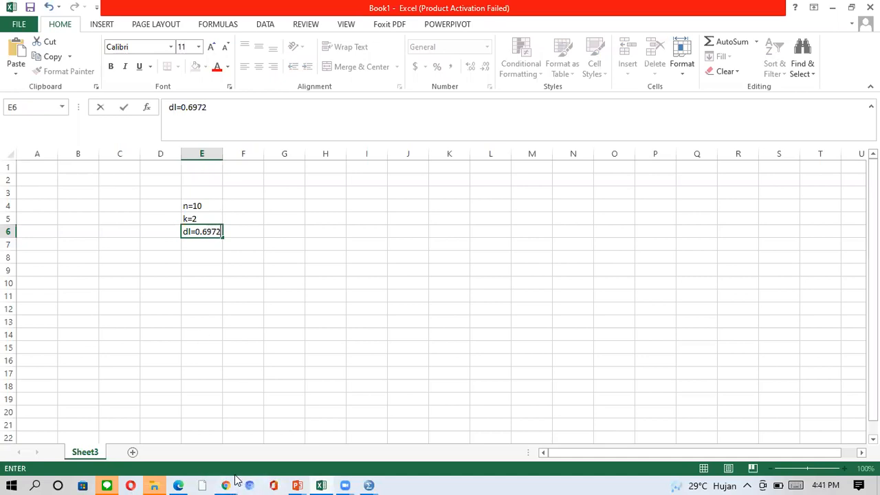
- Check the Model Summary in the SPSS regression output and return to the Excel sheet
mouse_move(331, 479)
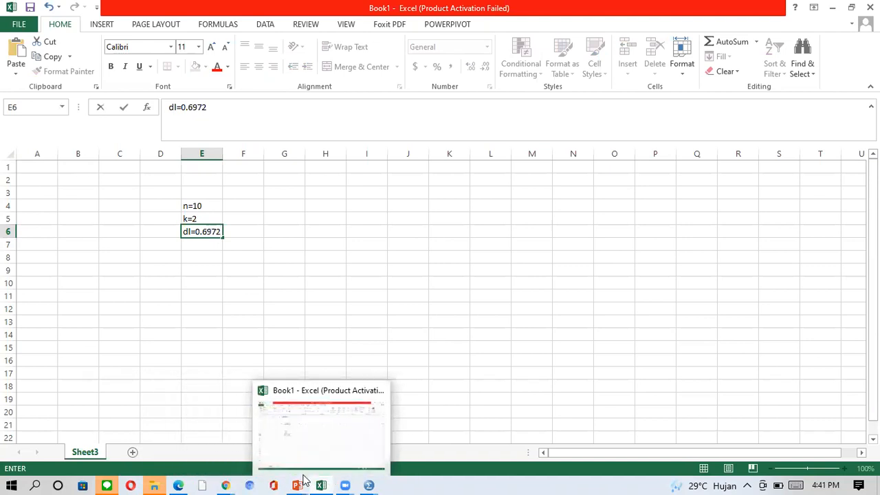
left_click(351, 483)
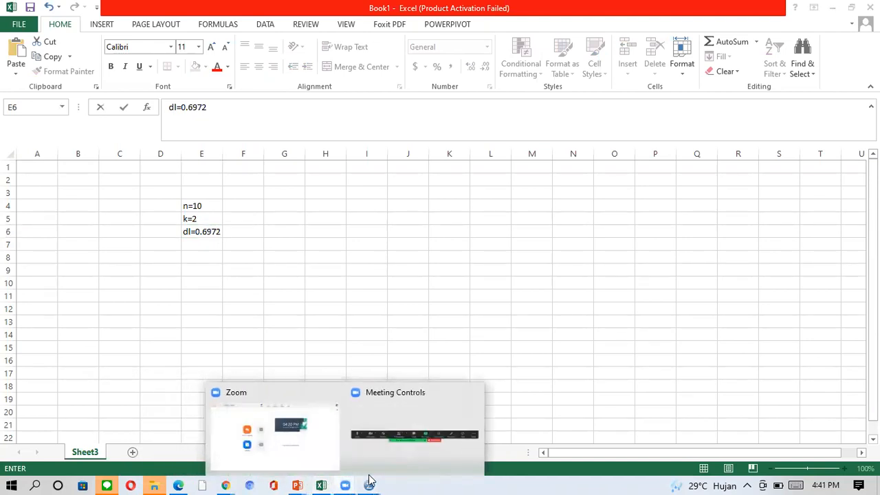
mouse_move(368, 481)
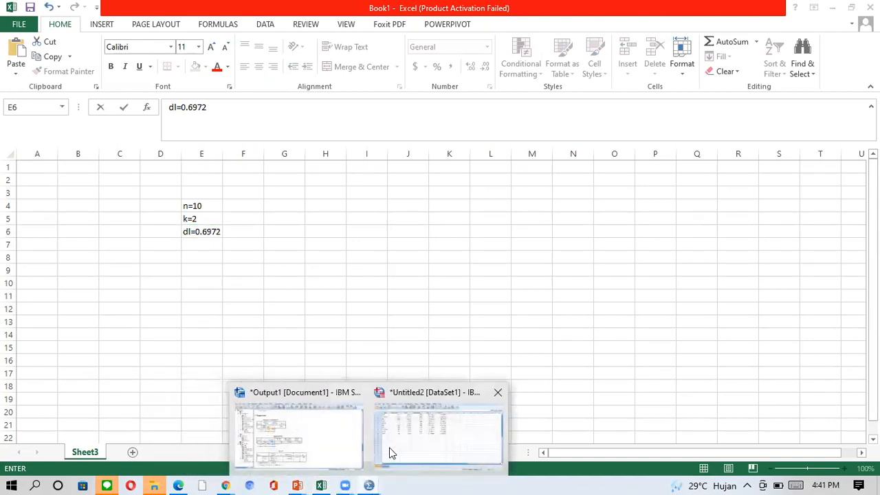
left_click(330, 446)
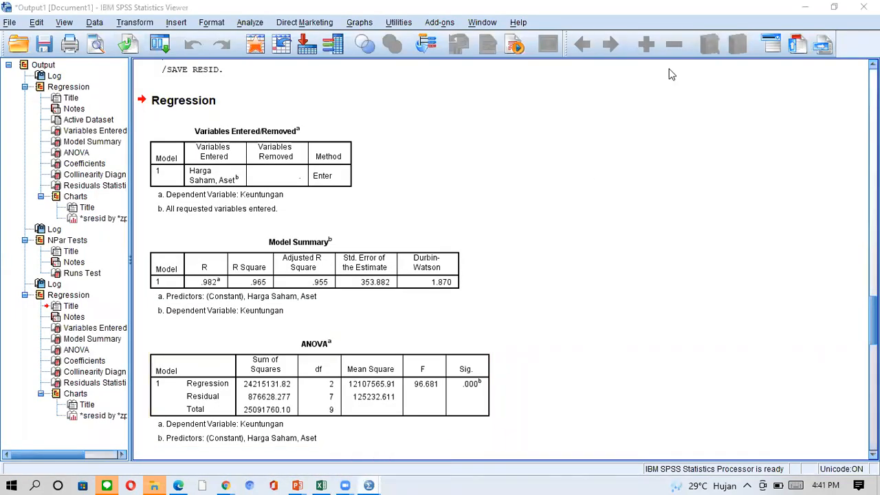
key("alt+Tab")
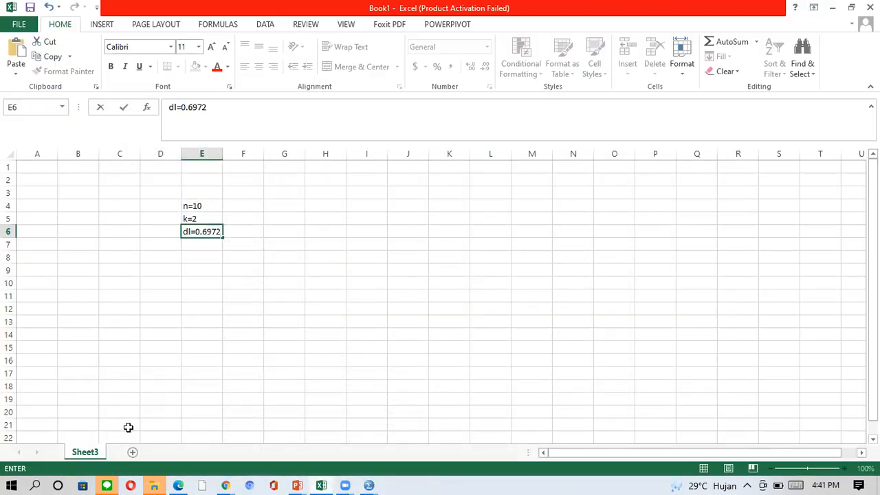
- Check the Durbin-Watson table PDF in Edge and enter du=1.6413 and dw=1.870 in cells E7 and E8 of the Excel sheet
left_click(178, 482)
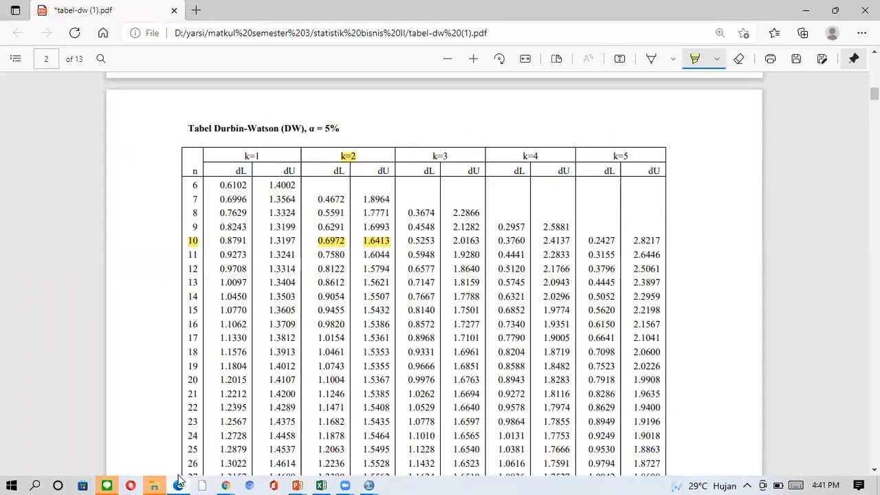
left_click(178, 481)
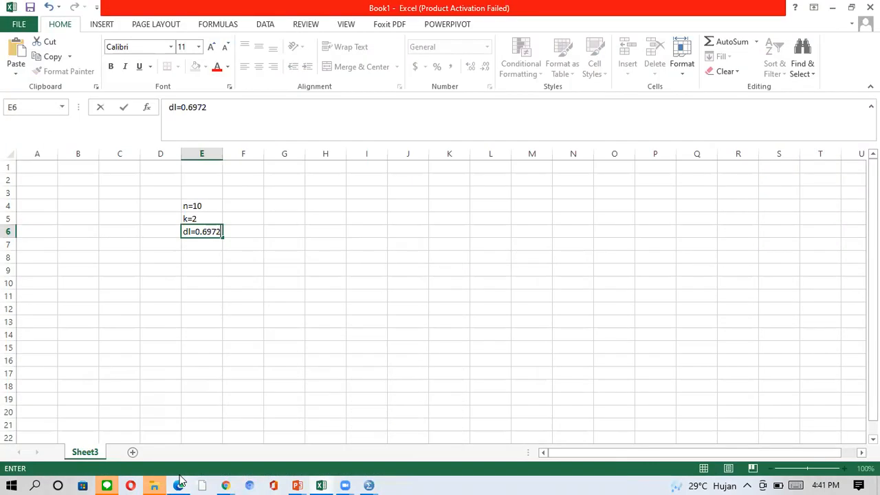
key("Return")
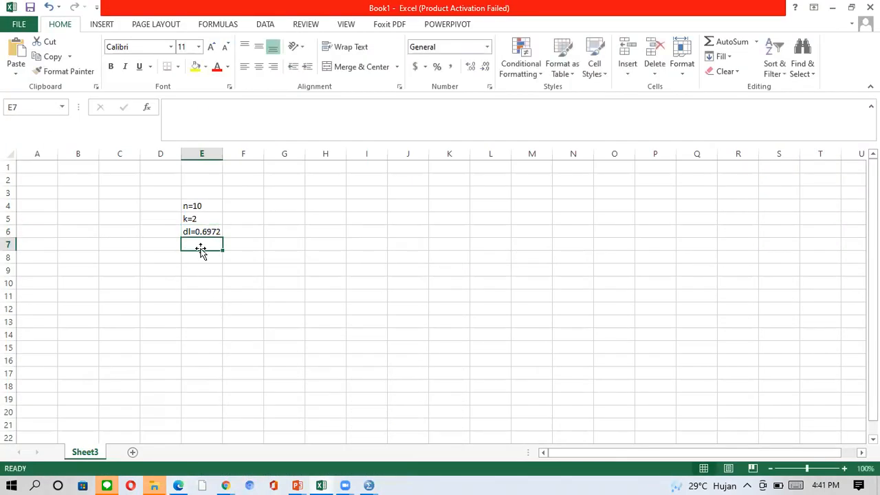
type("du=")
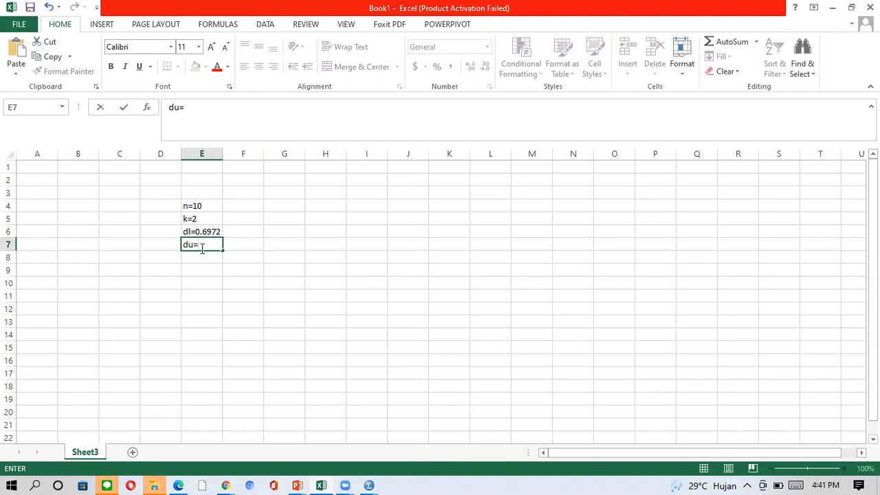
type("1.6413")
key("Return")
type("dw=1.870")
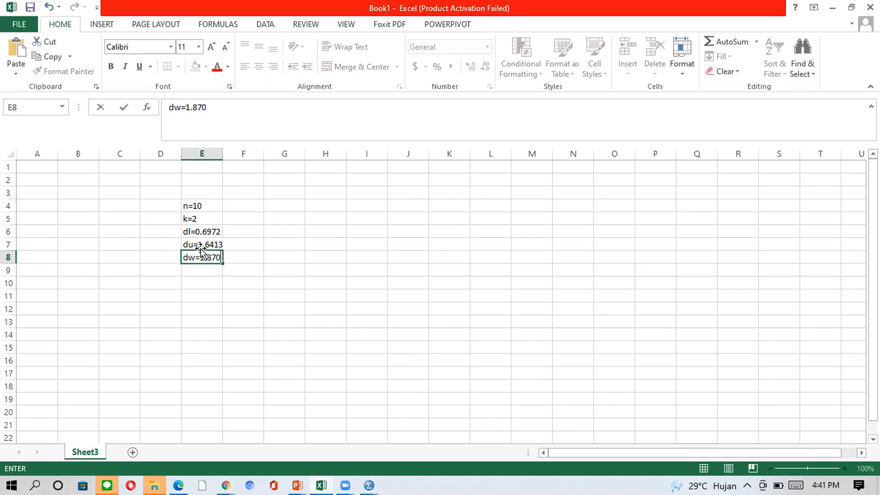
key("Return")
- Enter the no-autocorrelation criterion du<dw<(4-du) in cell E10 and its substituted form 1.6413<1.870<(4-1.6413) in E11
key("Return")
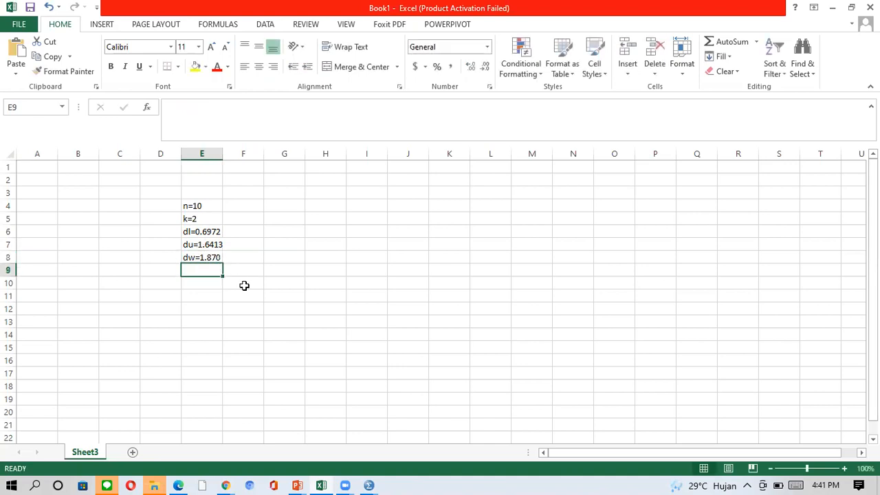
type("d")
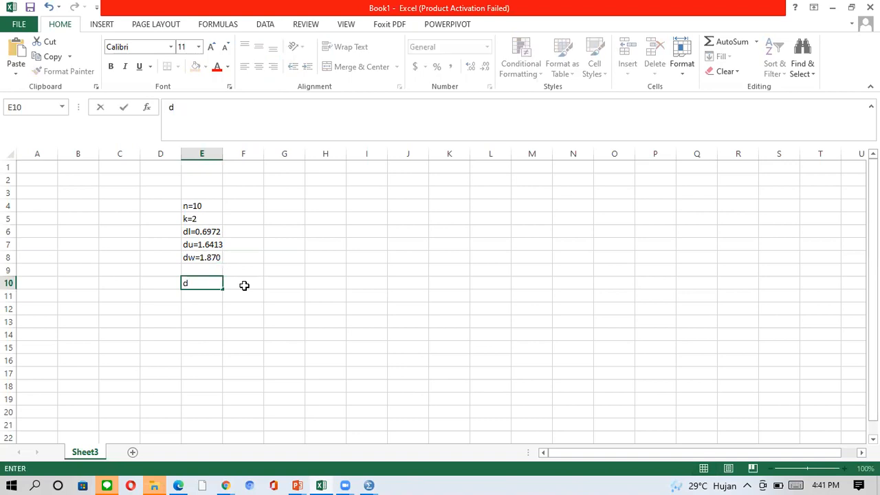
type("u<dw<(4-du")
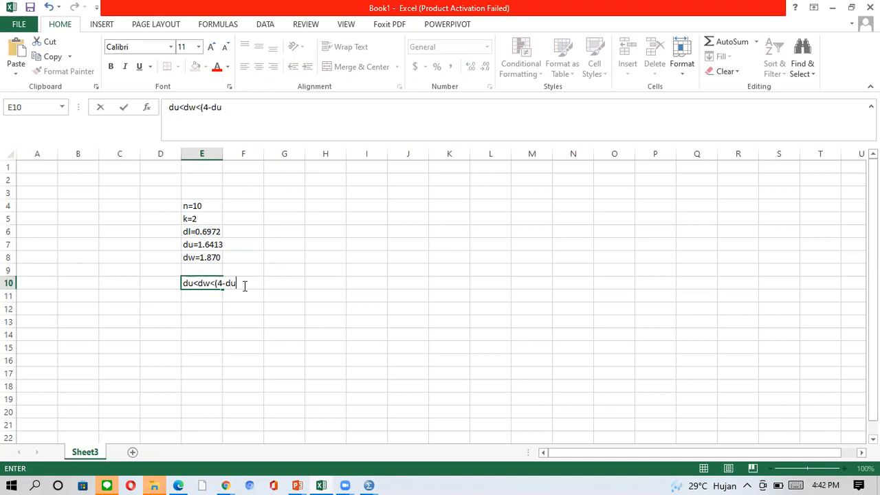
type(")")
key("Return")
type("1")
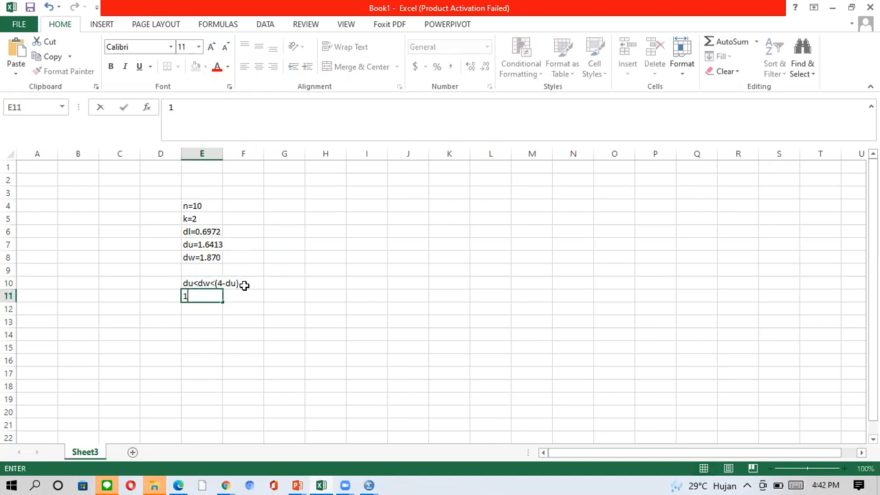
type(".6413<1.870")
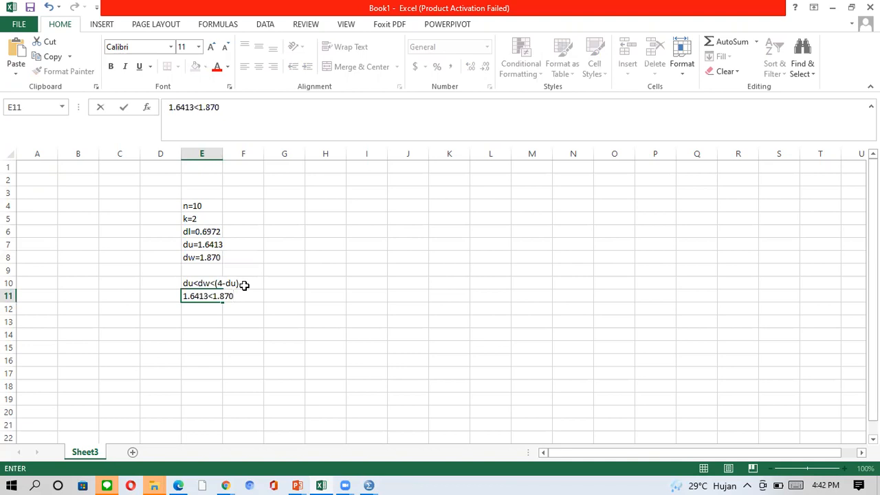
type("<(4-1.6413)")
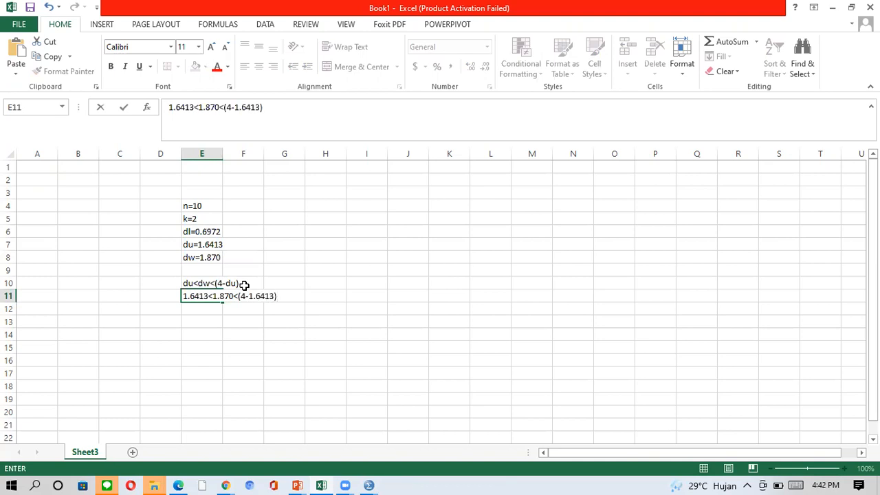
key("Return")
- Enter the numbers 4 and 1.6413 in cells E14 and E15, leaving rows 12 and 13 empty
key("Return")
key("Return")
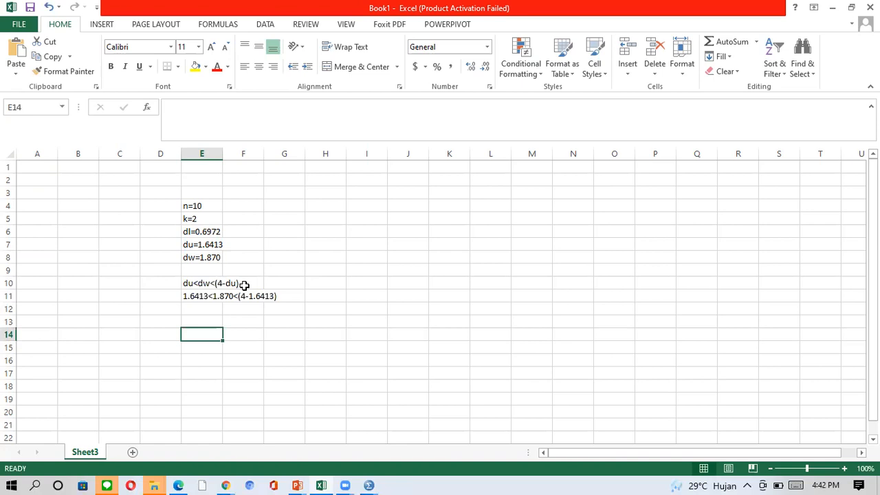
type("4")
key("Return")
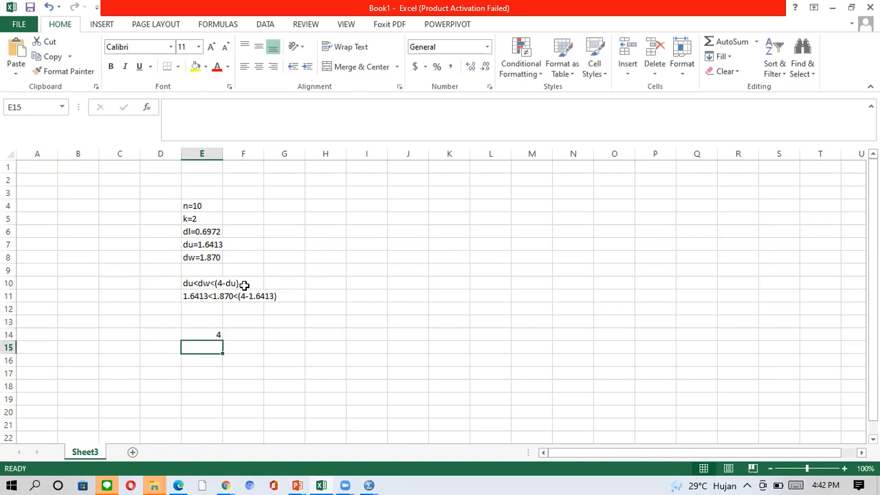
type("1.6413")
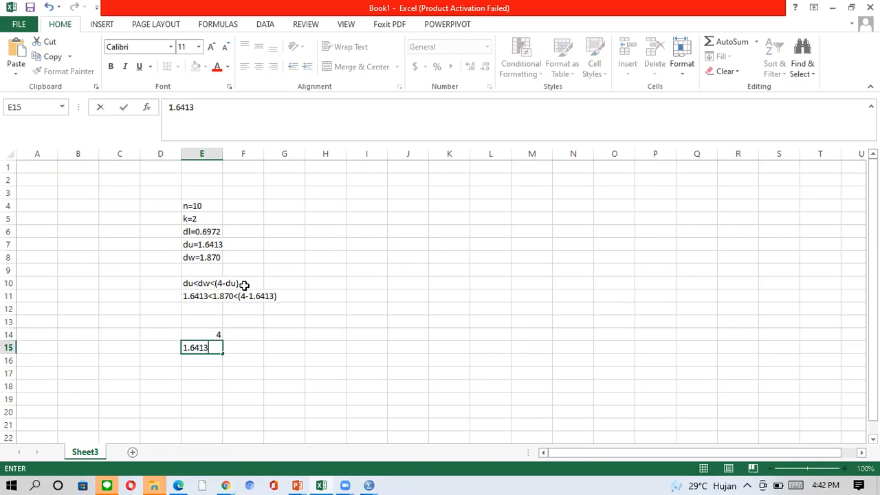
key("Return")
- Calculate 4-du in cell E16 with the formula =E14-E15
type("=")
key("Up")
key("Up")
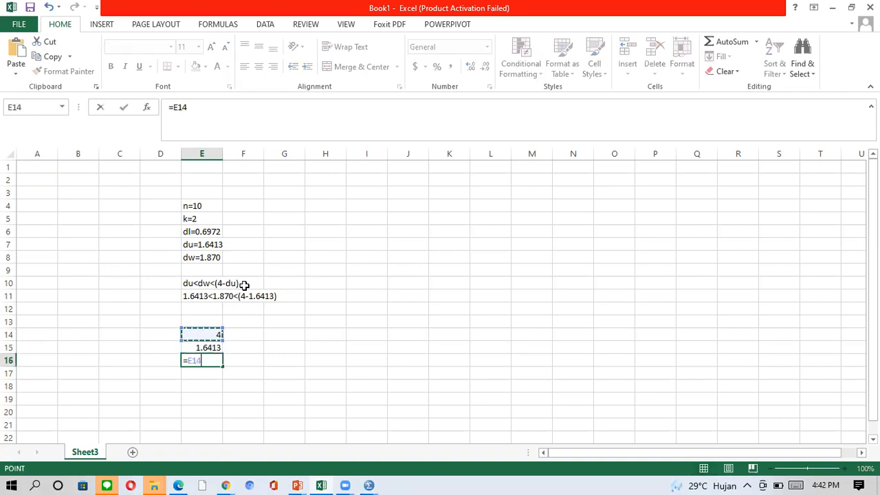
type("-")
key("Up")
key("Up")
key("Down")
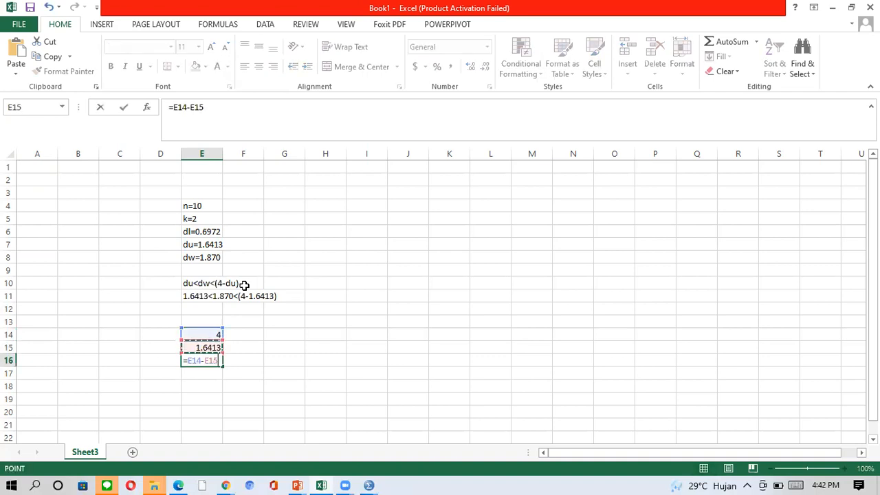
key("Return")
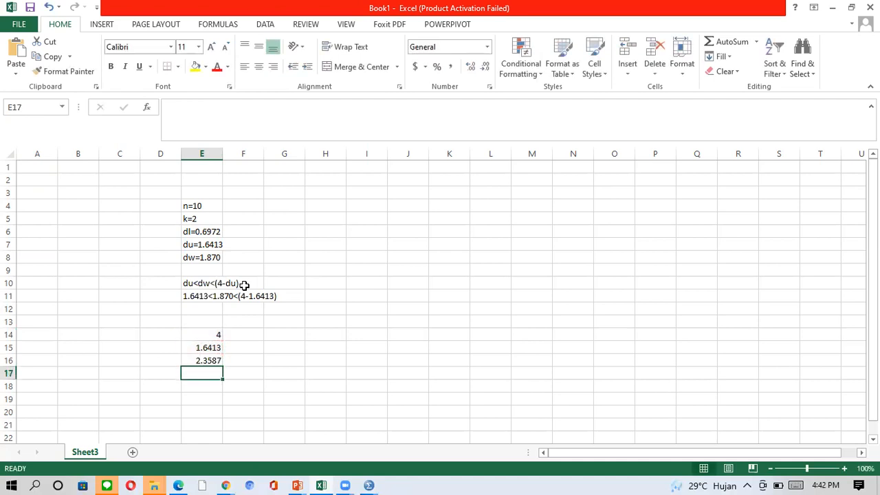
- Enter the evaluated comparison 1.6413<1.870<2.3587 in cell E12, below the substituted criterion
key("Up")
key("Up")
key("Up")
key("Up")
key("Up")
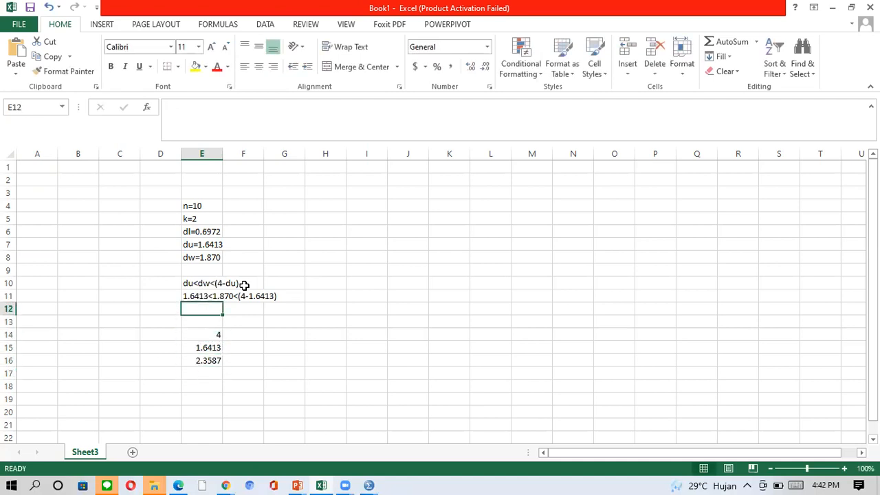
type("1")
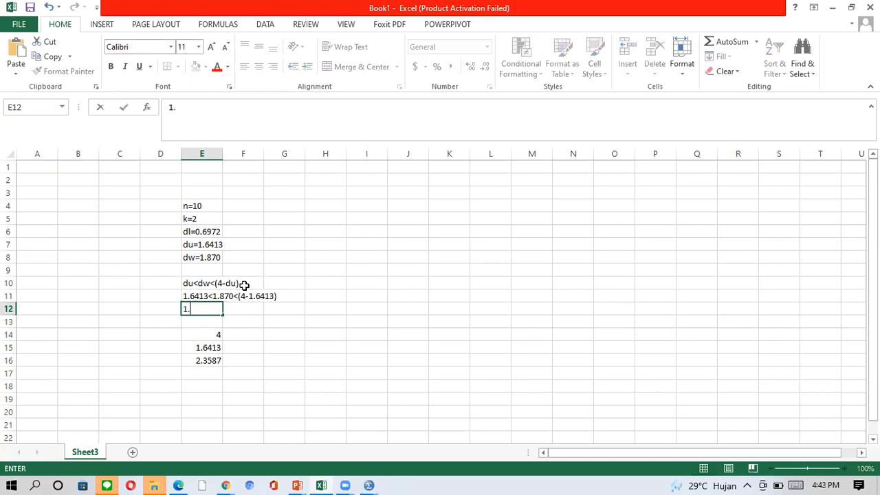
type(".6413<1.870")
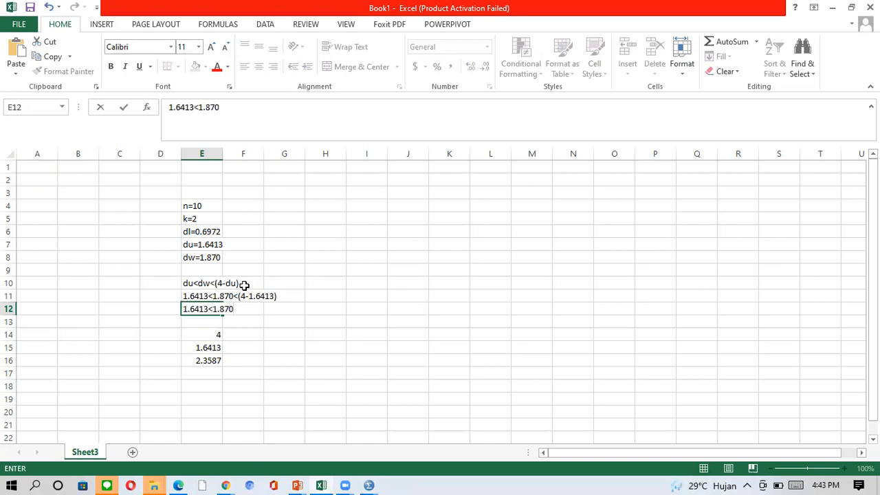
type("<2.3587")
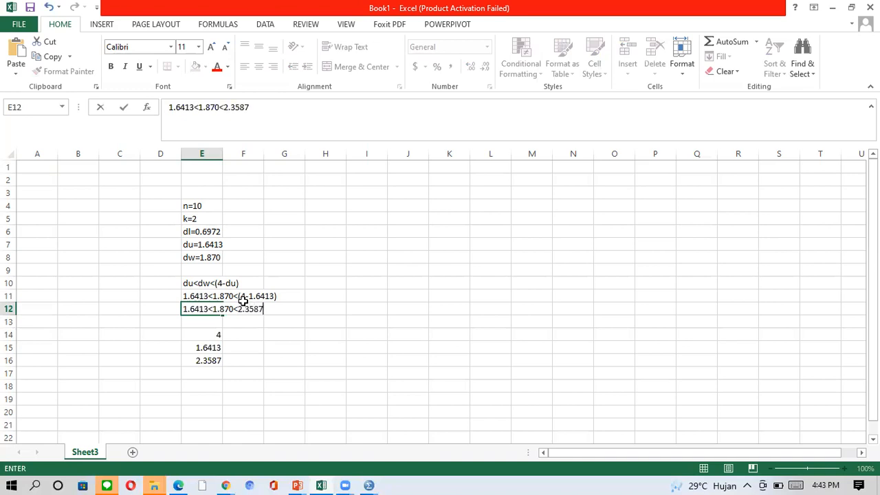
key("Return")
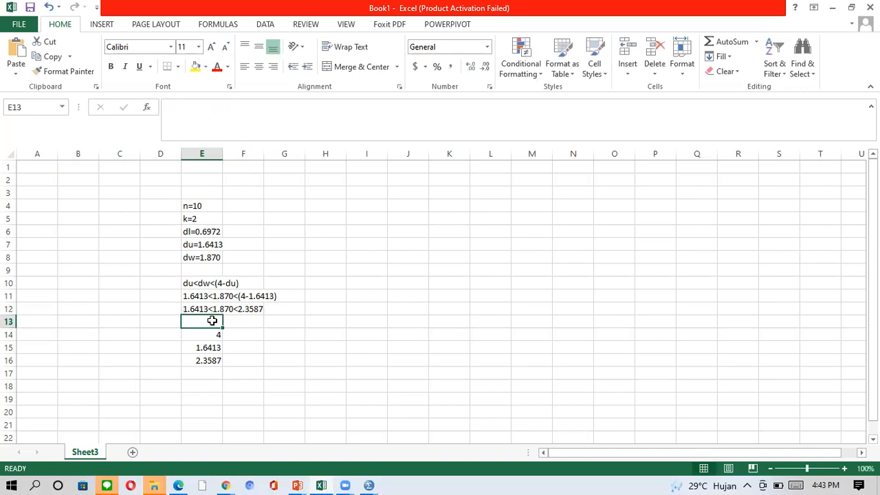